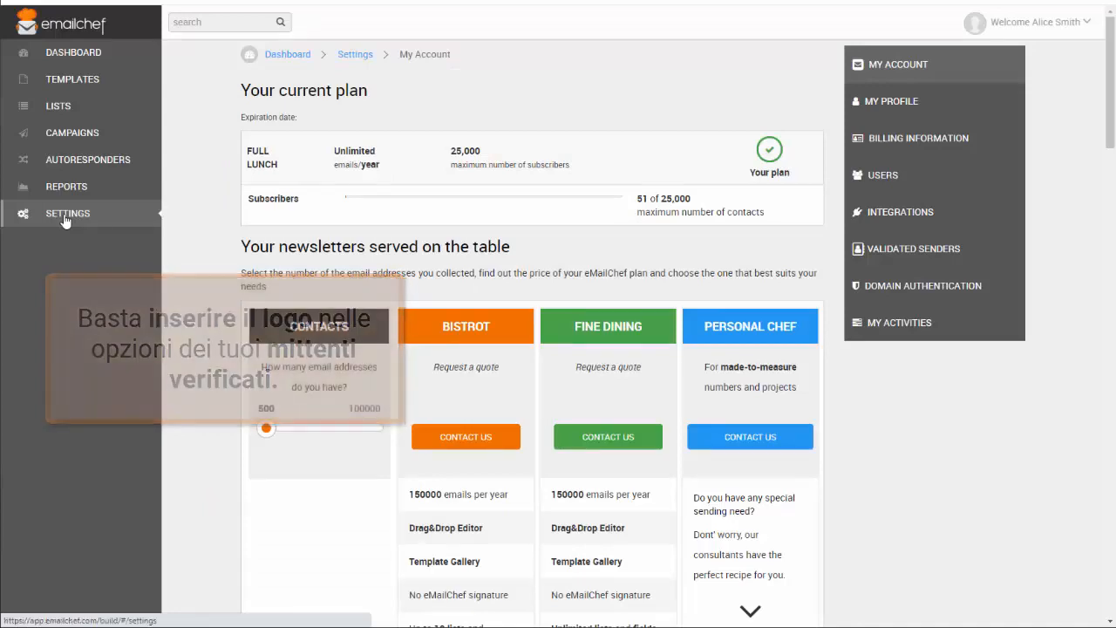
# Step: Upload "Frog company logo.png" as the sender logo of the default validated sender and save the sender
pyautogui.click(866, 253)
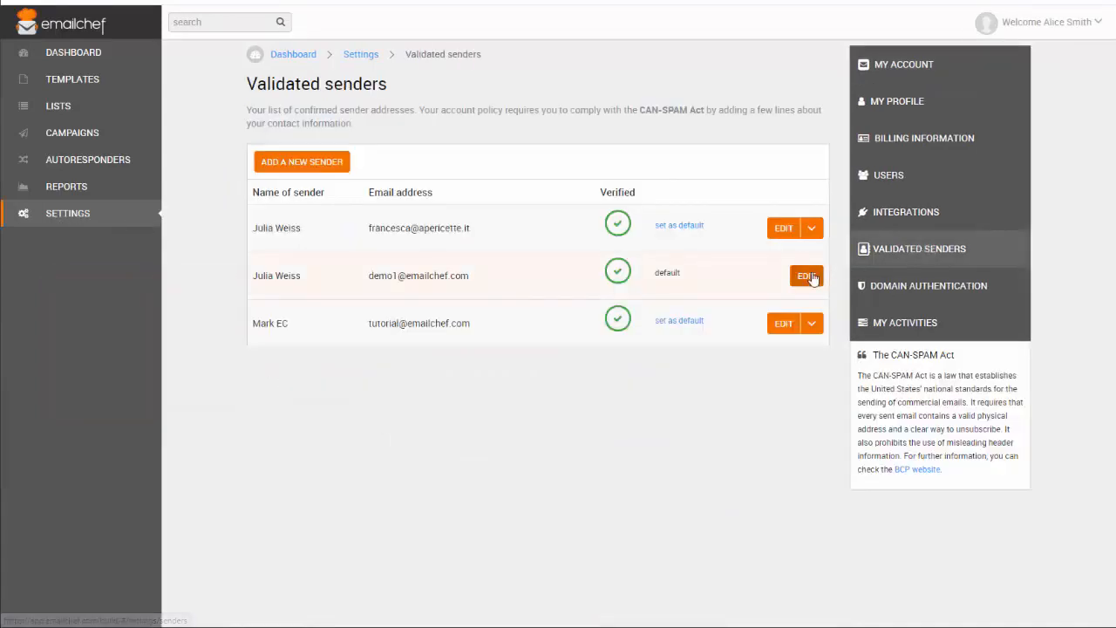
pyautogui.click(802, 278)
pyautogui.click(570, 530)
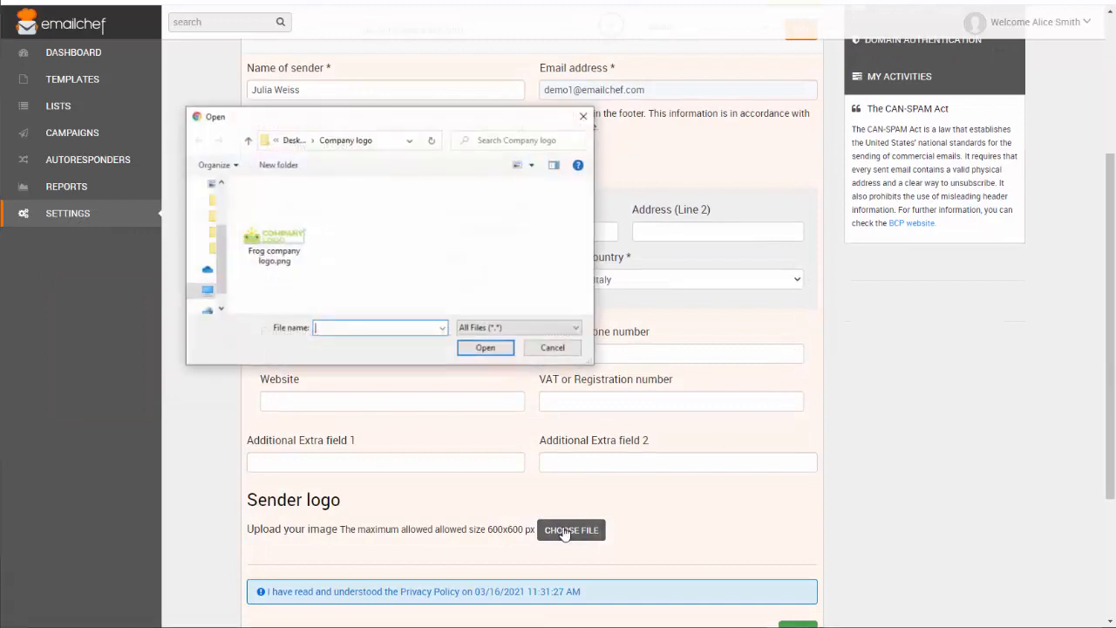
pyautogui.click(270, 218)
pyautogui.click(469, 351)
pyautogui.scroll(-2, 469, 351)
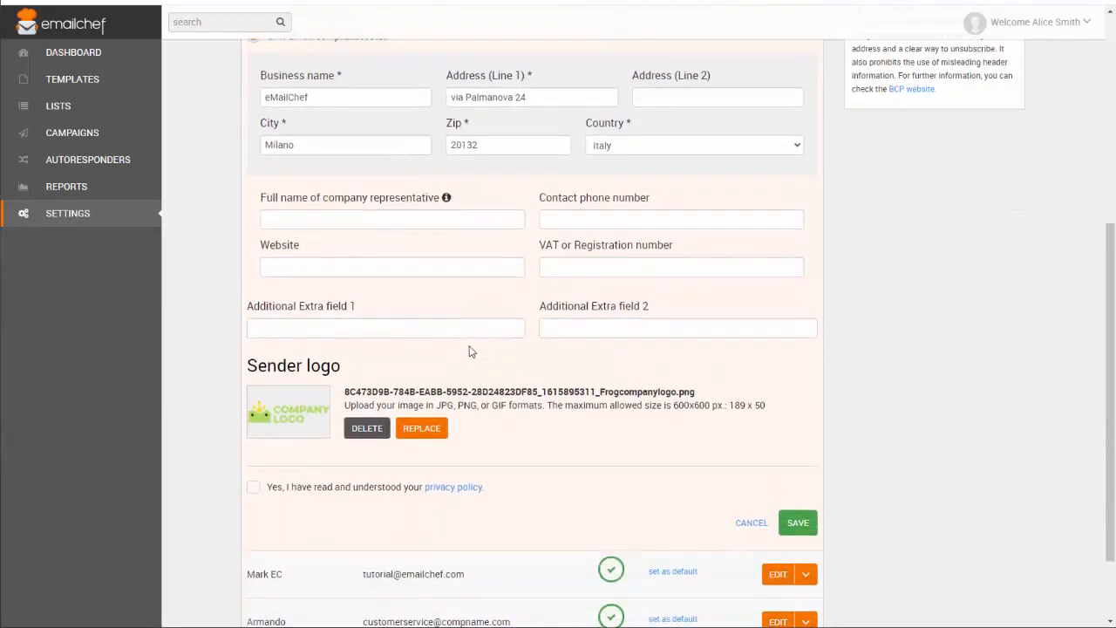
pyautogui.click(798, 522)
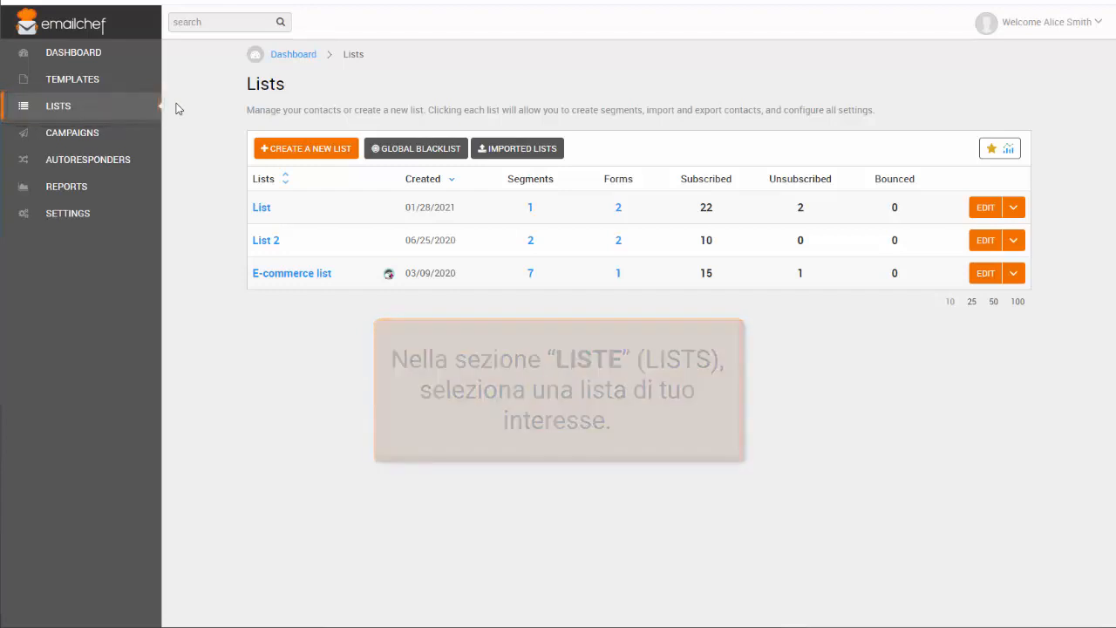
# Step: Create a text custom field "Telephone number" in the contact list "List", let contacts edit its data, and save it
pyautogui.click(263, 207)
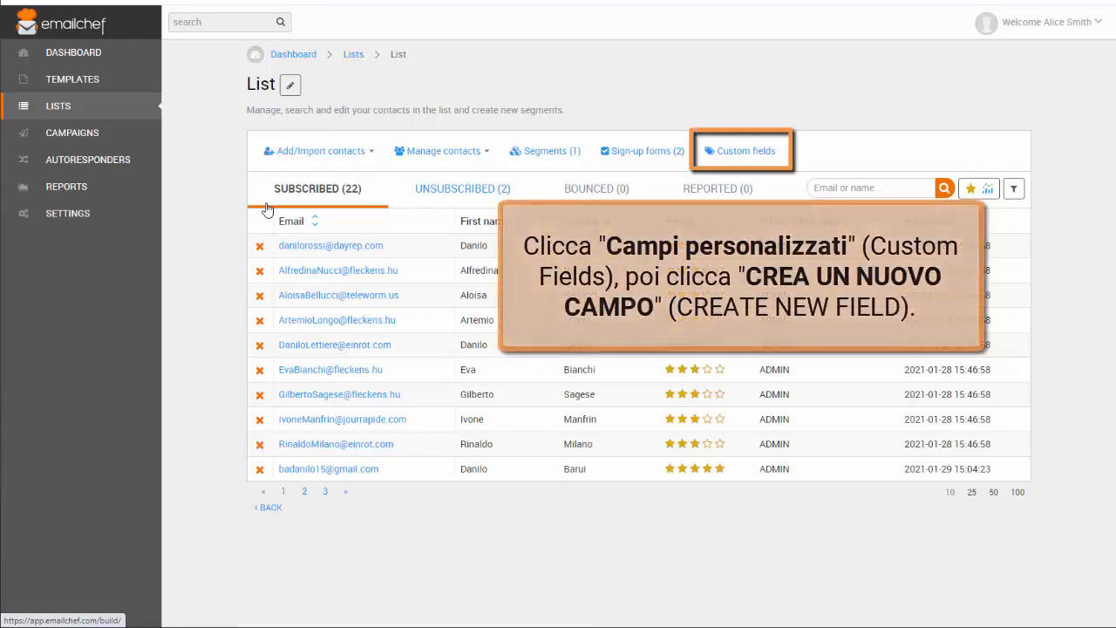
pyautogui.click(740, 152)
pyautogui.click(595, 325)
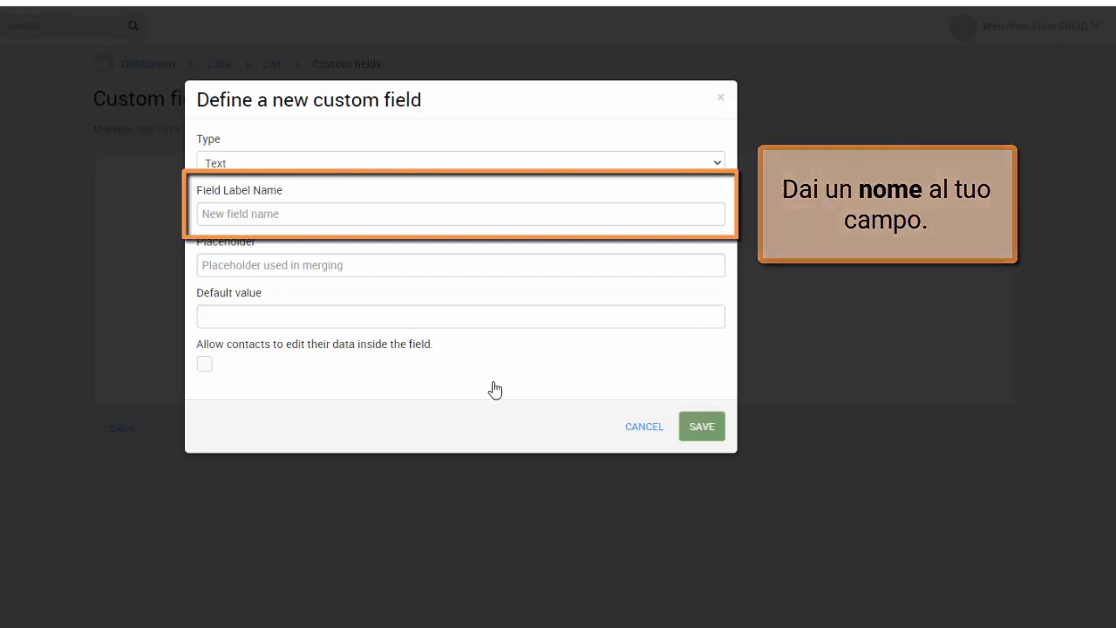
pyautogui.click(202, 214)
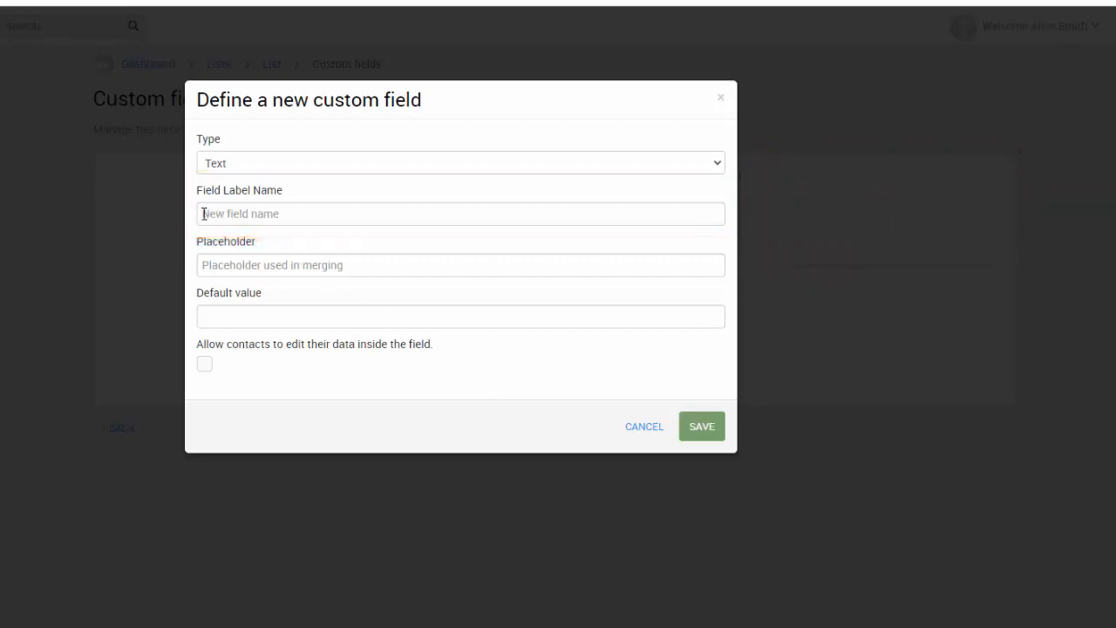
pyautogui.write('Telephone number')
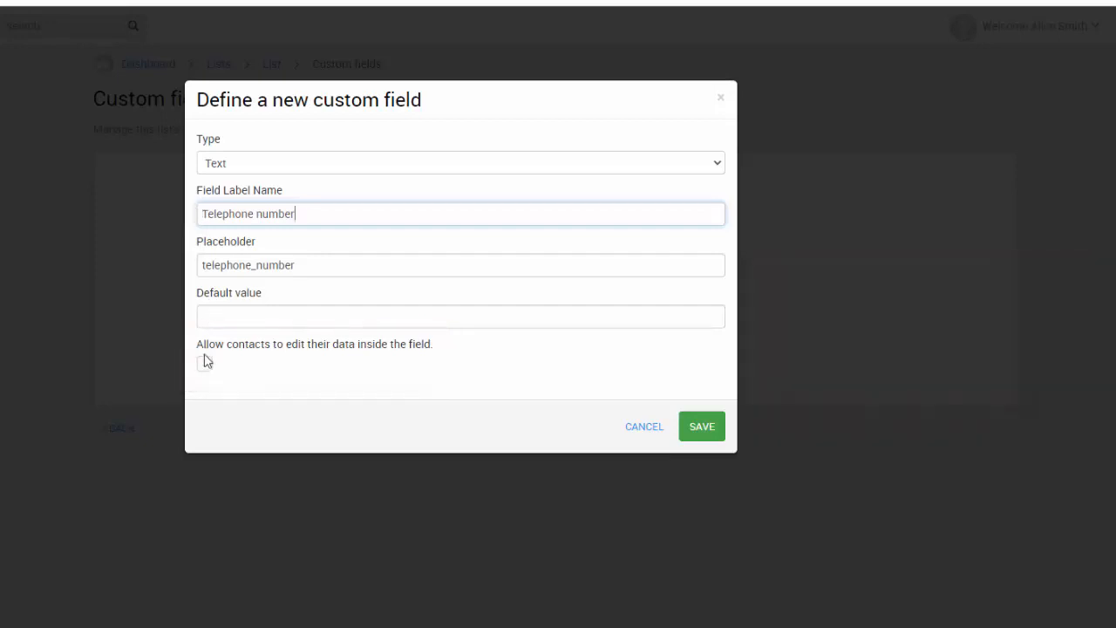
pyautogui.click(203, 366)
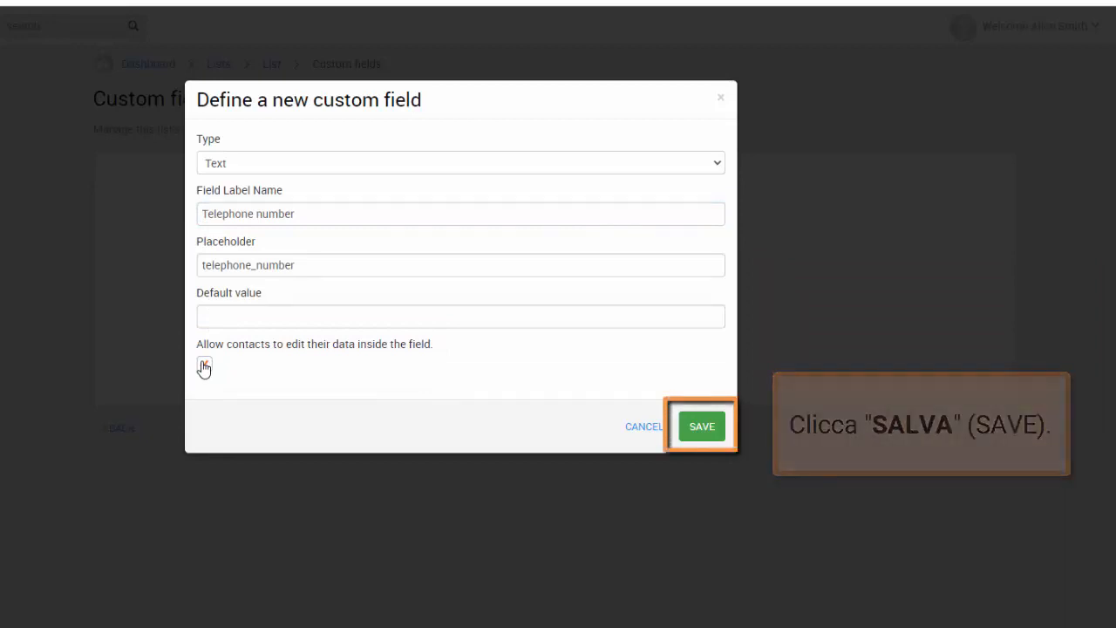
pyautogui.click(702, 426)
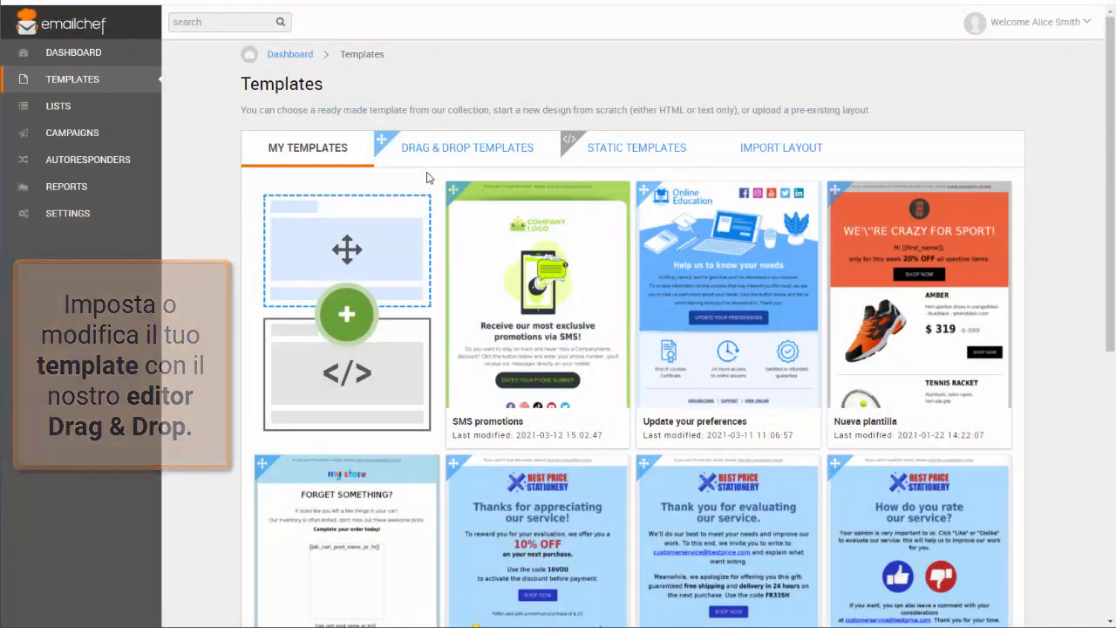
# Step: Open the "SMS promotions" template and add the US CAN-SPAM act footer block below the social icons
pyautogui.click(531, 314)
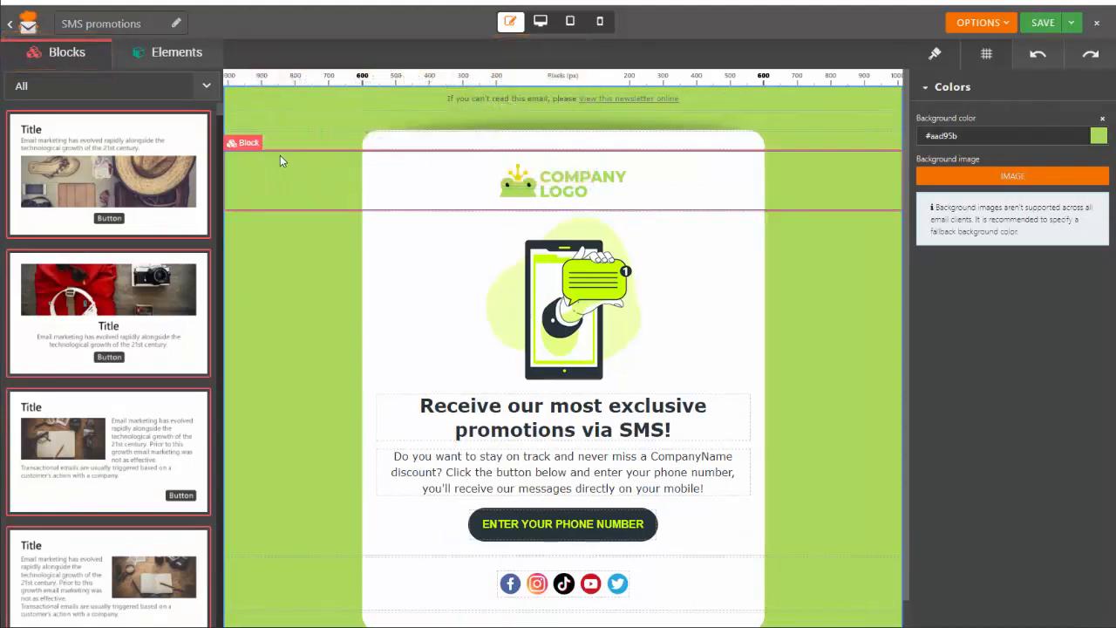
pyautogui.click(205, 85)
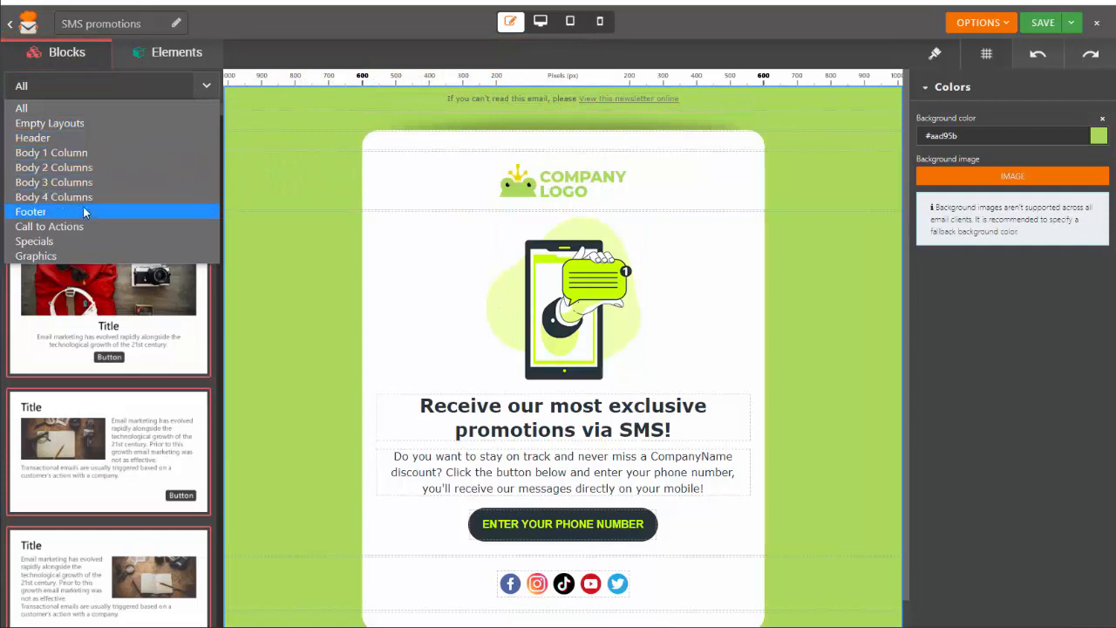
pyautogui.click(30, 211)
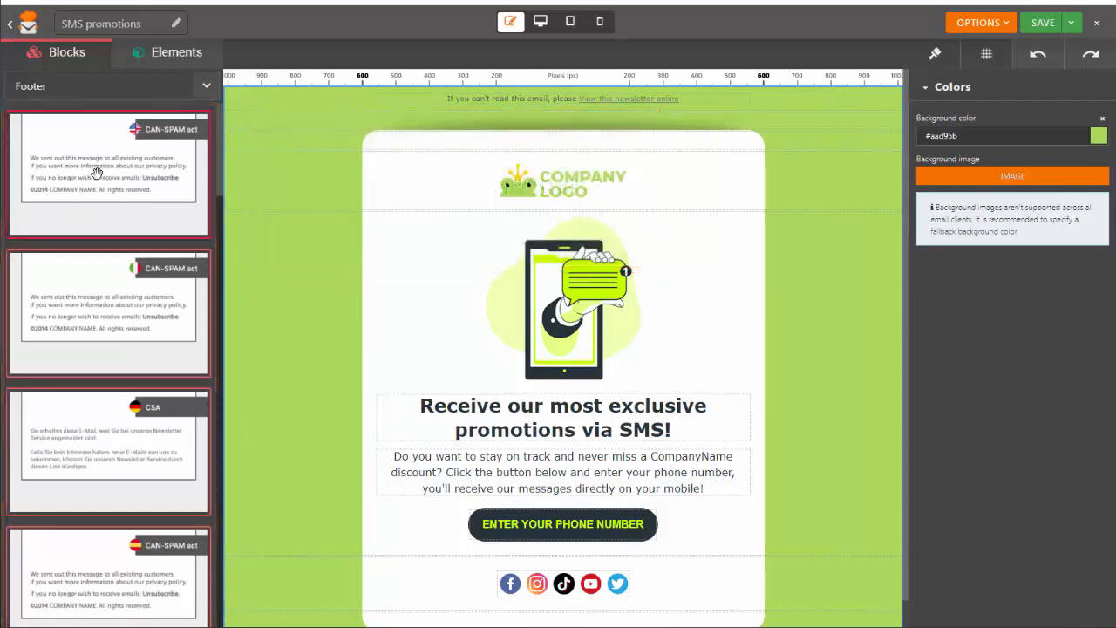
pyautogui.moveTo(97, 172); pyautogui.dragTo(547, 595)
pyautogui.click(834, 538)
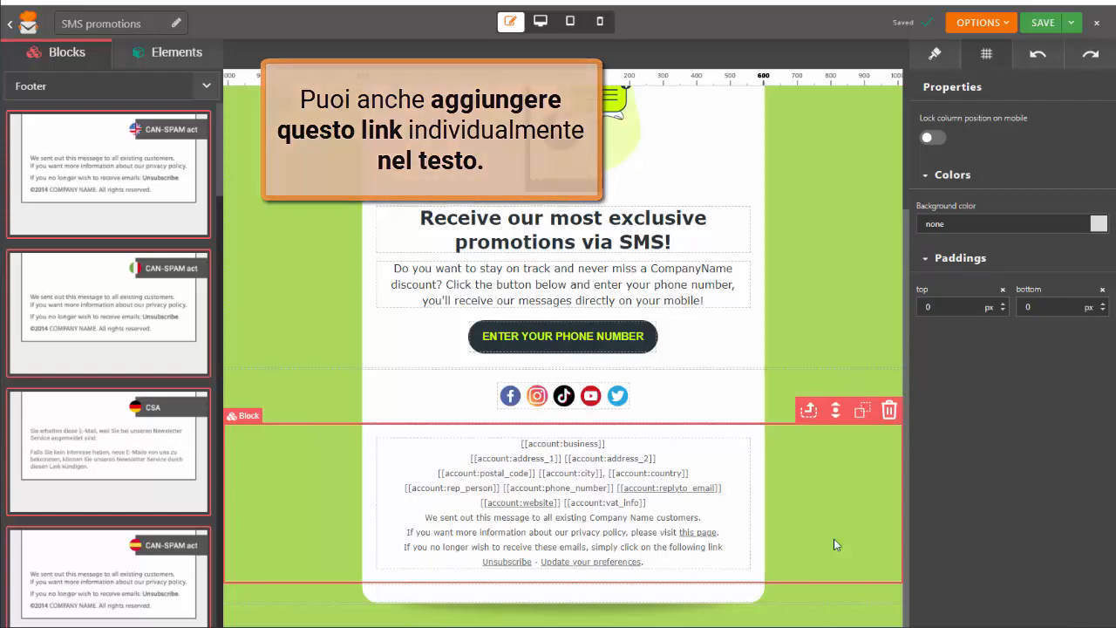
# Step: Insert the "Update your preferences" special link at the end of the paragraph above the button
pyautogui.click(724, 296)
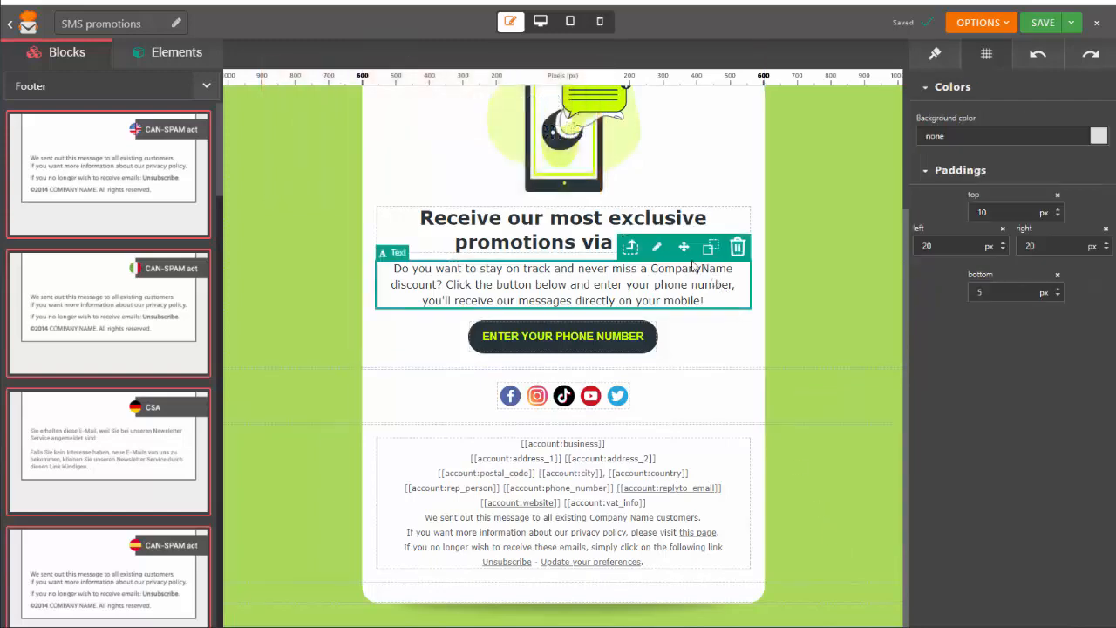
pyautogui.click(724, 296)
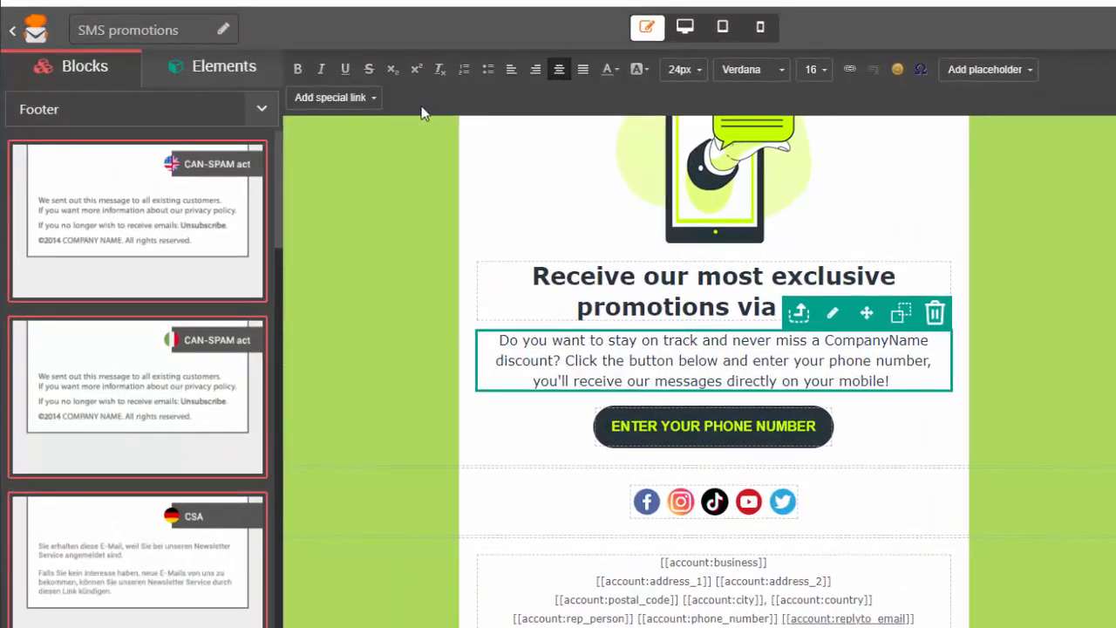
pyautogui.click(371, 99)
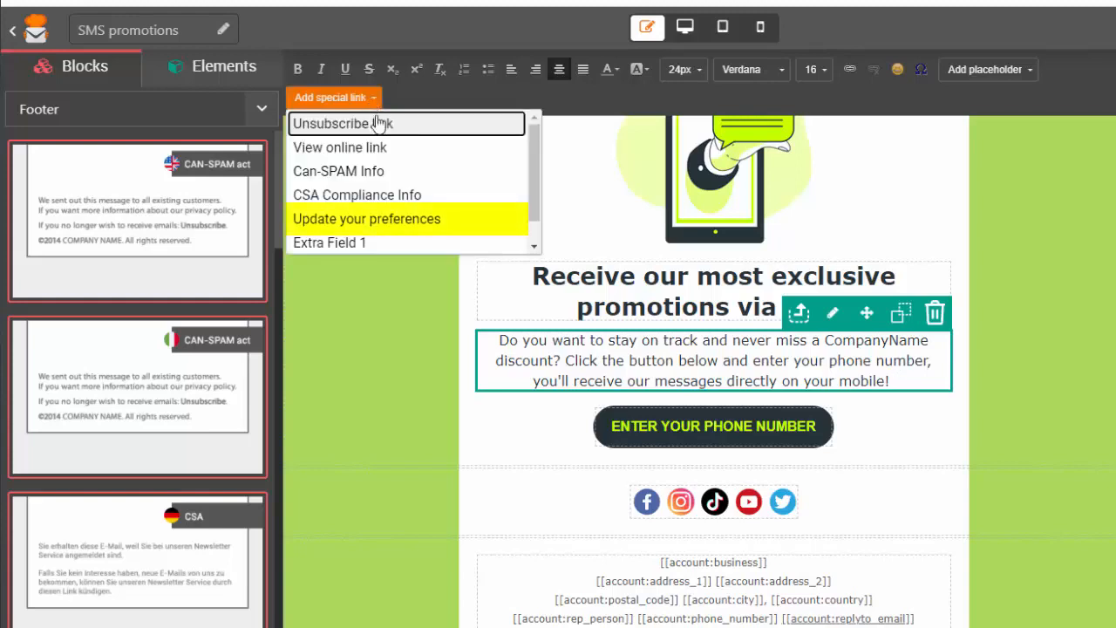
pyautogui.click(410, 221)
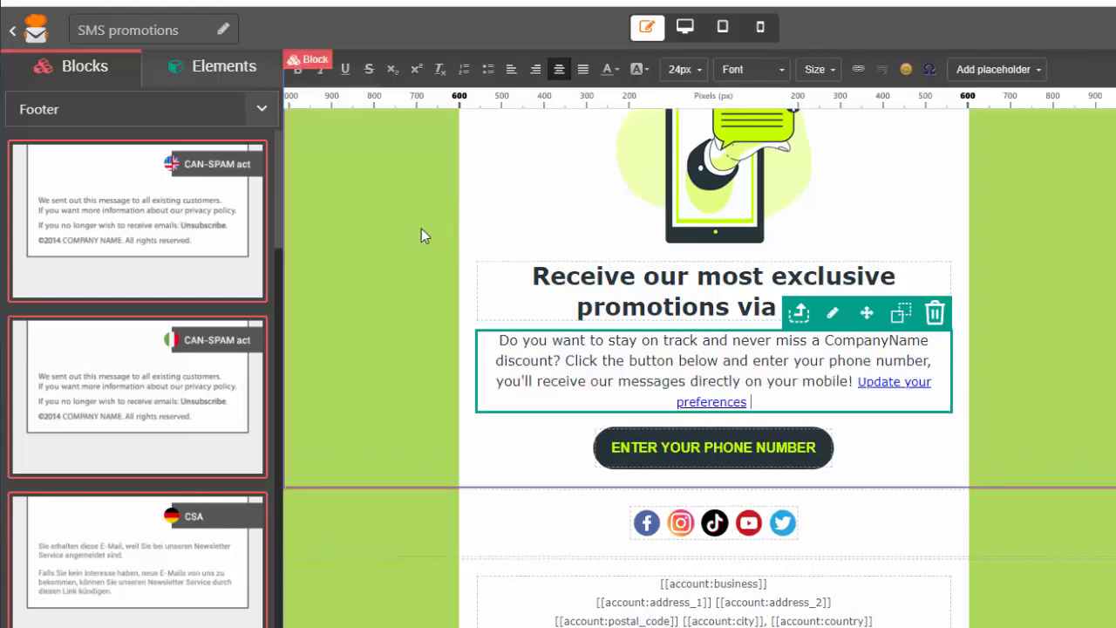
# Step: View the URL of the "Update your preferences" link, then delete the link from the paragraph
pyautogui.moveTo(750, 403); pyautogui.dragTo(857, 381)
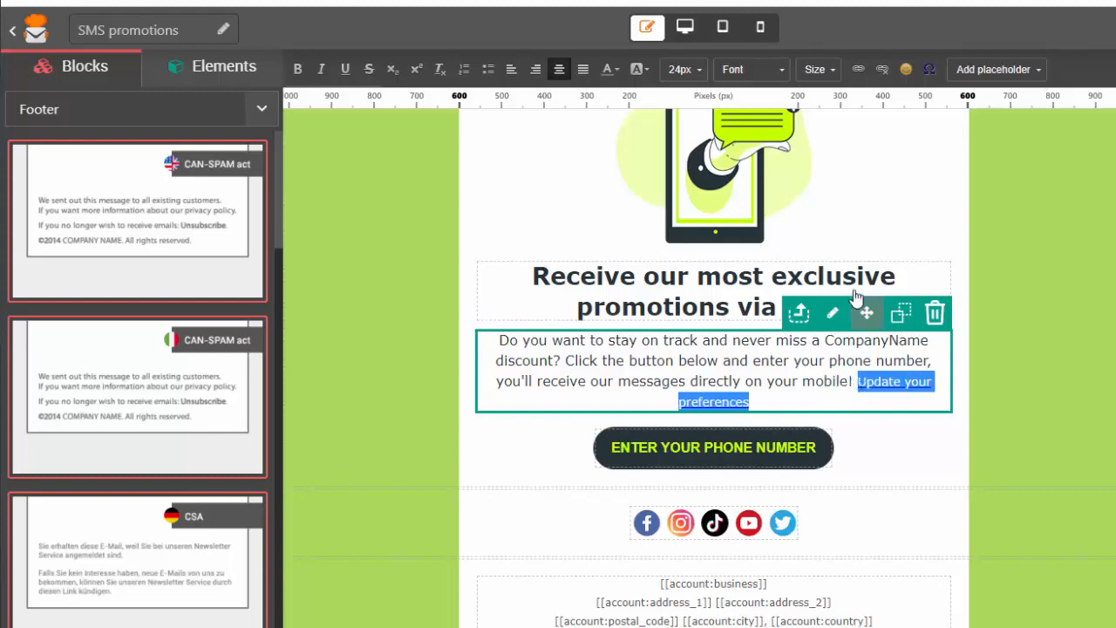
pyautogui.click(856, 70)
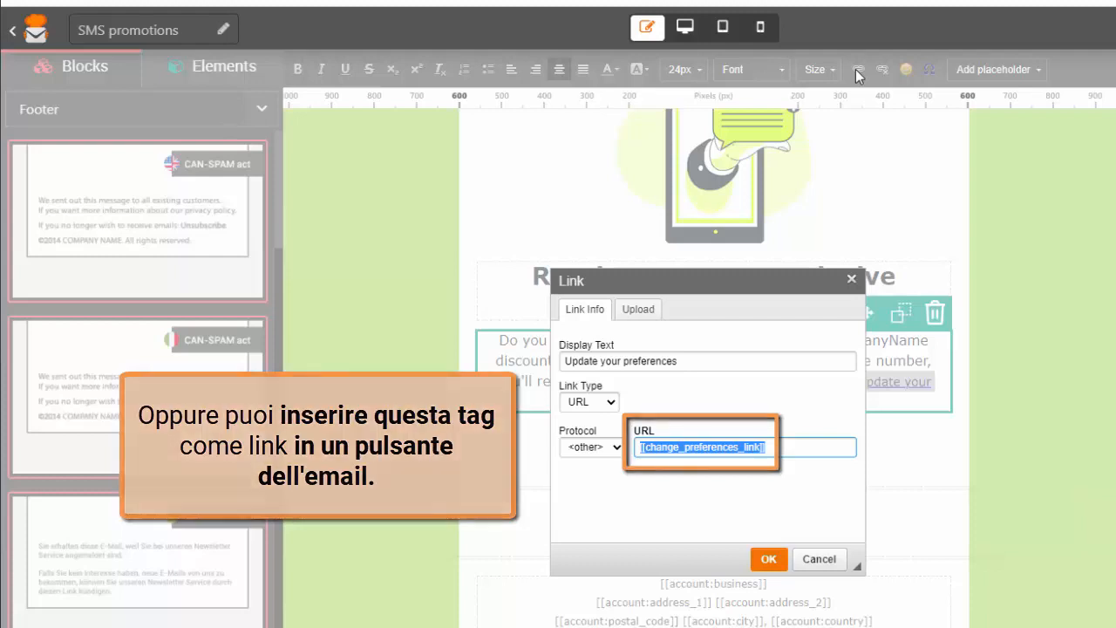
pyautogui.click(768, 558)
pyautogui.press('Delete')
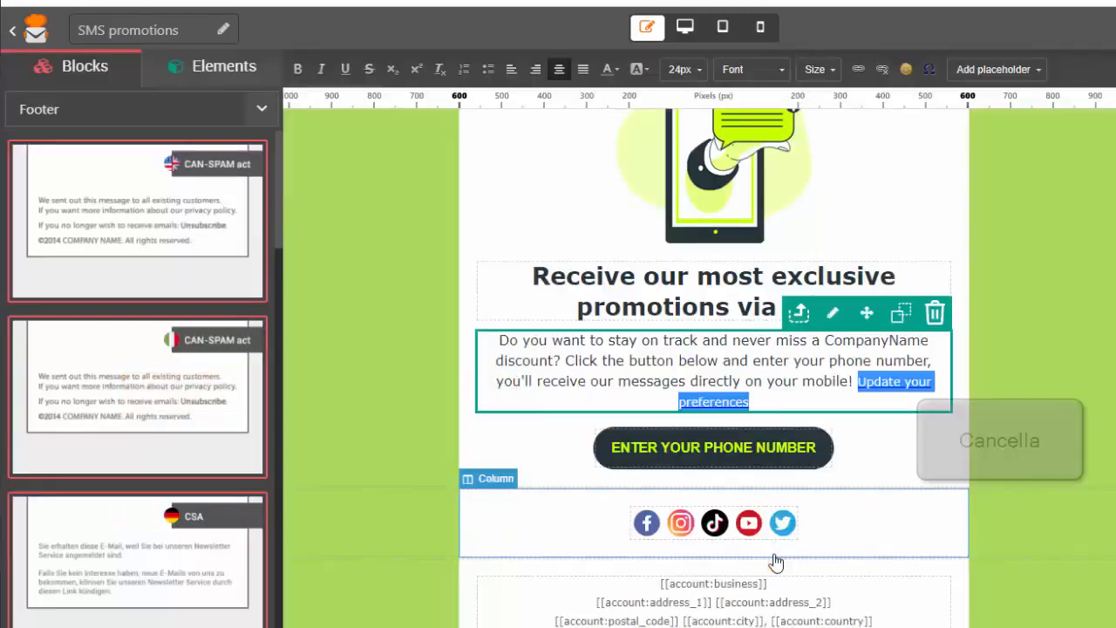
# Step: Set the link of the "ENTER YOUR PHONE NUMBER" button to [[change_preferences_link]] and open the template's save options
pyautogui.click(802, 436)
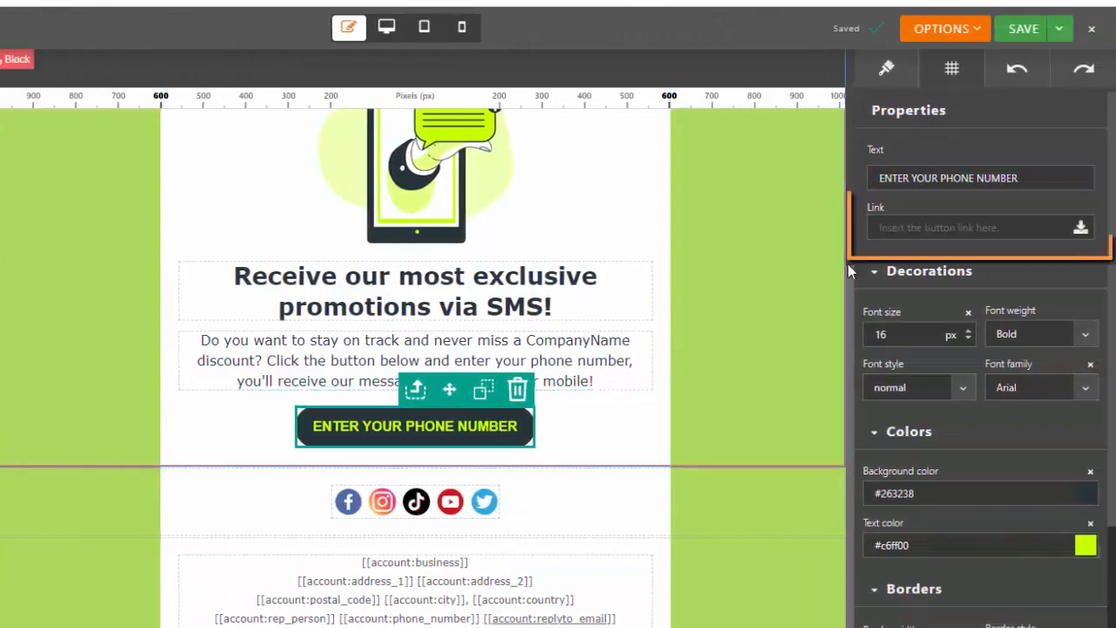
pyautogui.click(907, 229)
pyautogui.write('[[change_preferences_link]]')
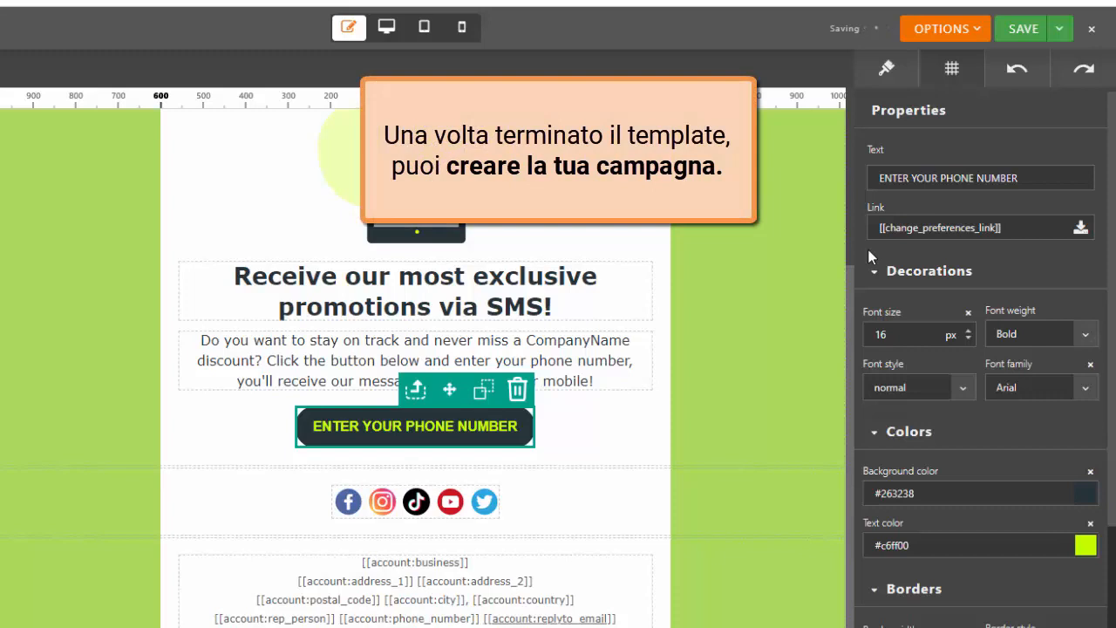
pyautogui.click(841, 209)
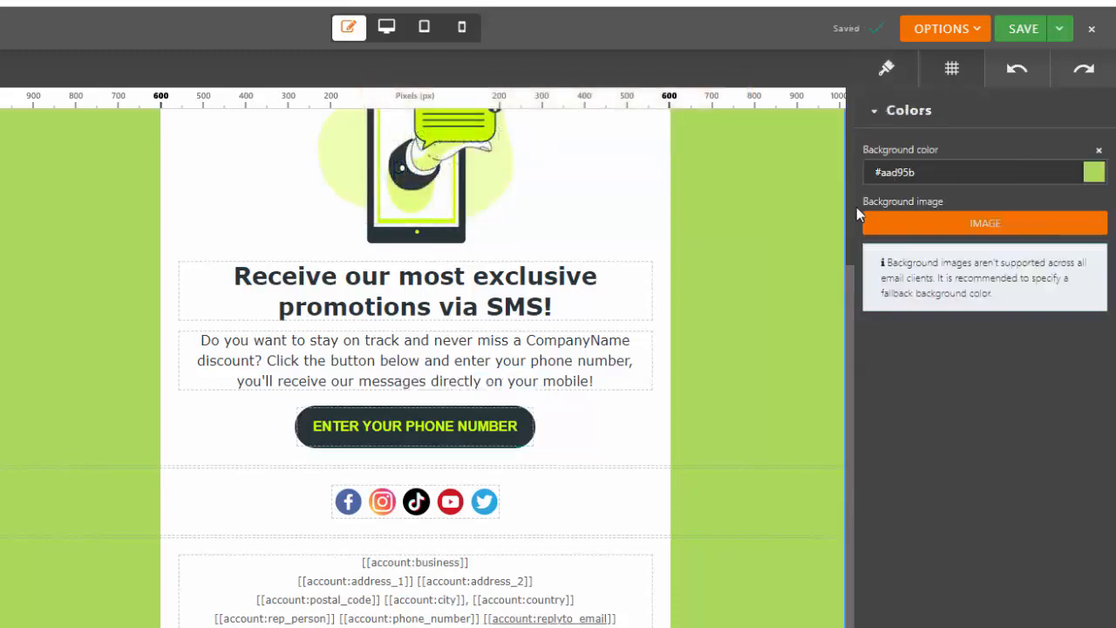
pyautogui.click(1061, 30)
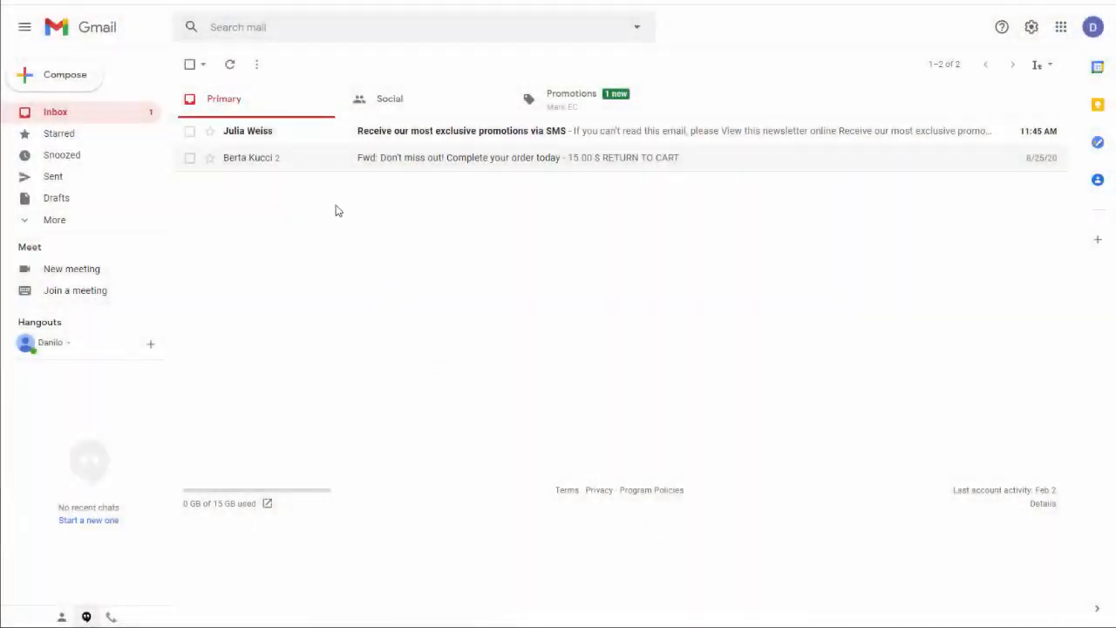
# Step: In Gmail, open the received SMS promotions email and follow its "ENTER YOUR PHONE NUMBER" button
pyautogui.click(307, 130)
pyautogui.scroll(-3, 305, 126)
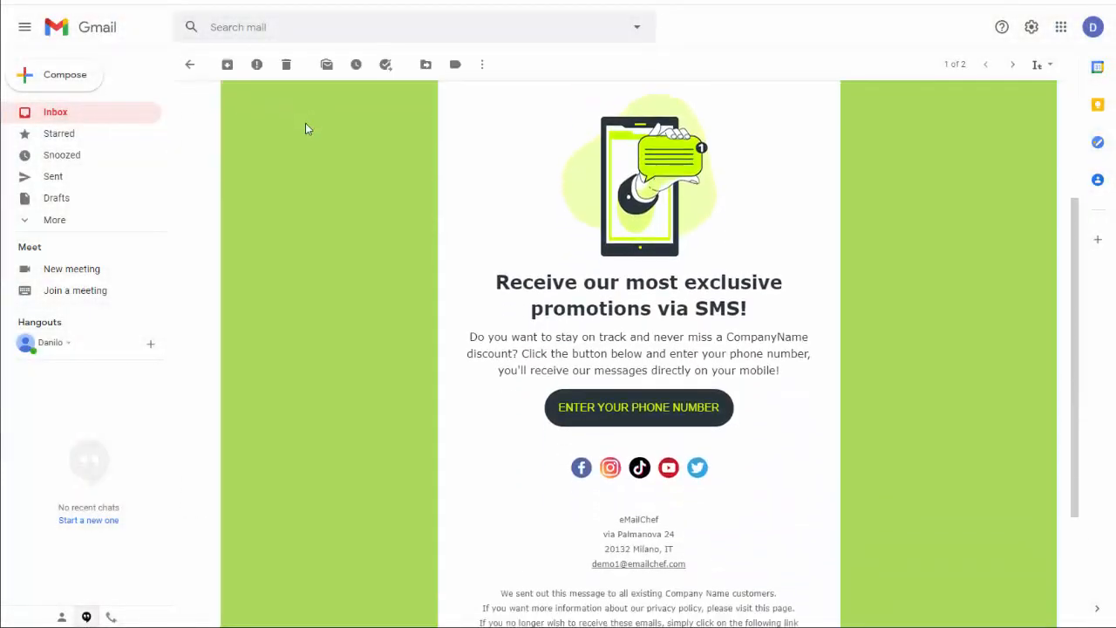
pyautogui.click(643, 413)
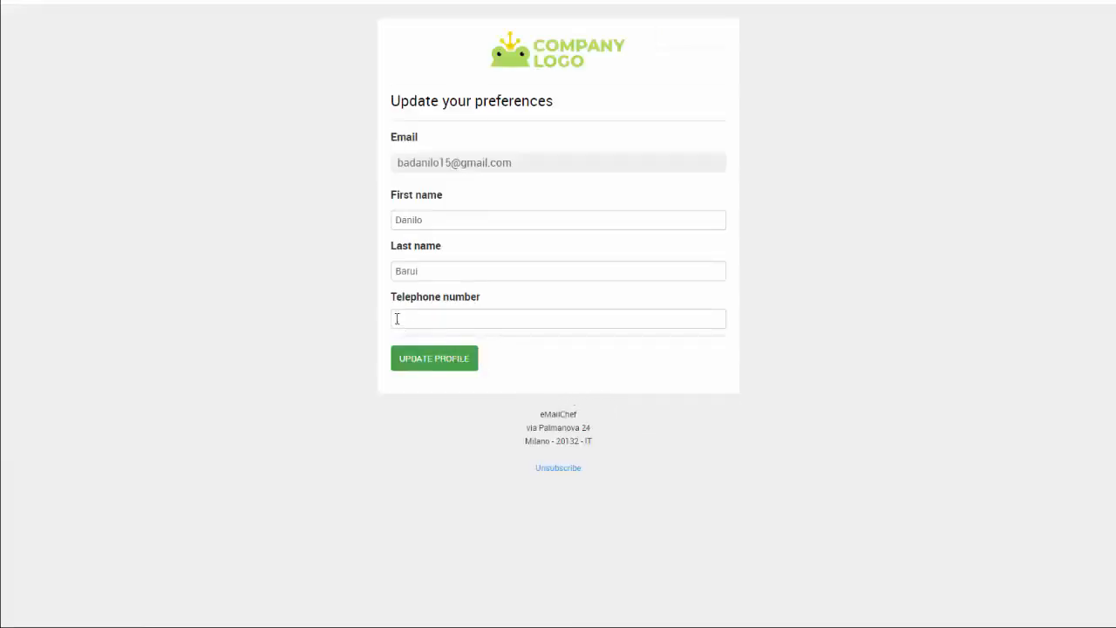
# Step: Enter the contact's telephone number in the preferences form and update the profile
pyautogui.click(397, 319)
pyautogui.write('+39 123456789')
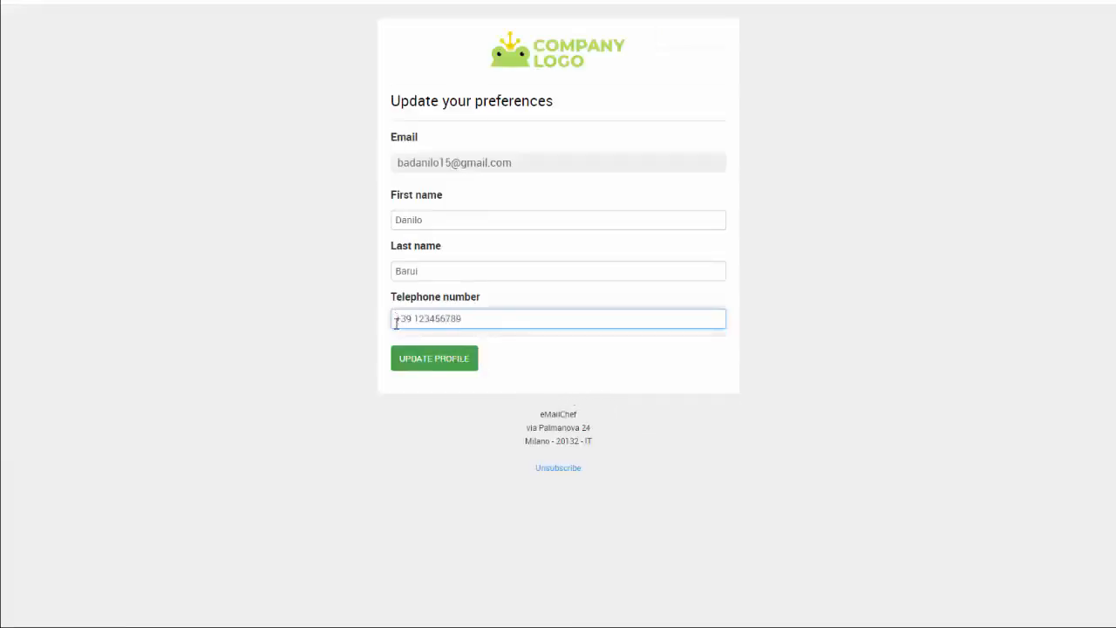
pyautogui.click(434, 367)
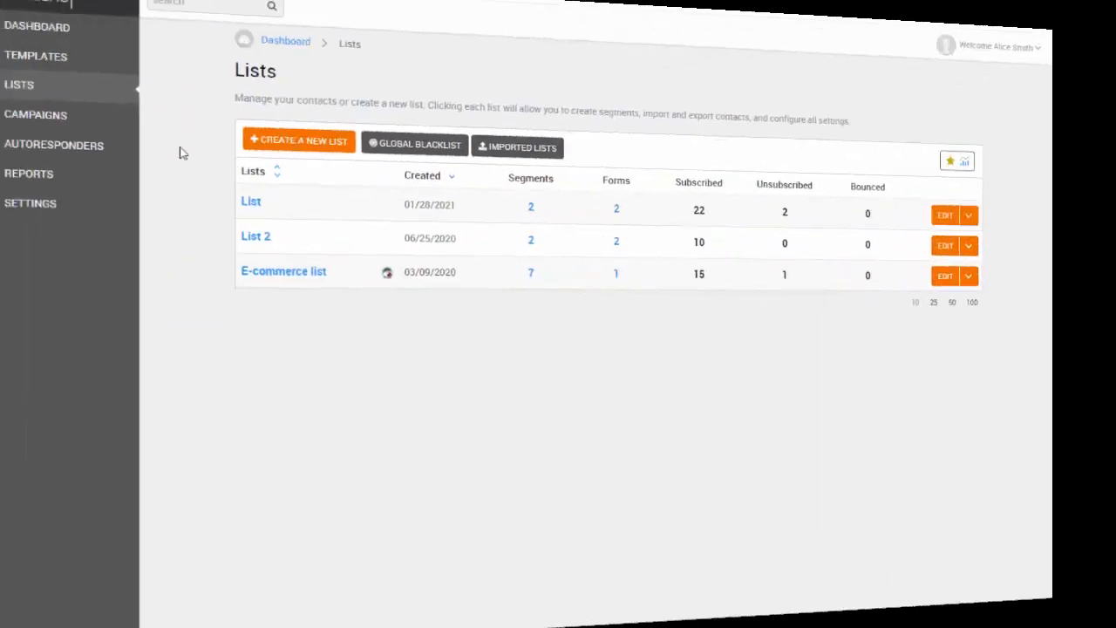
# Step: Back in eMailChef, open the contact list "List" and view the details of the contact with the five-star rating
pyautogui.click(262, 208)
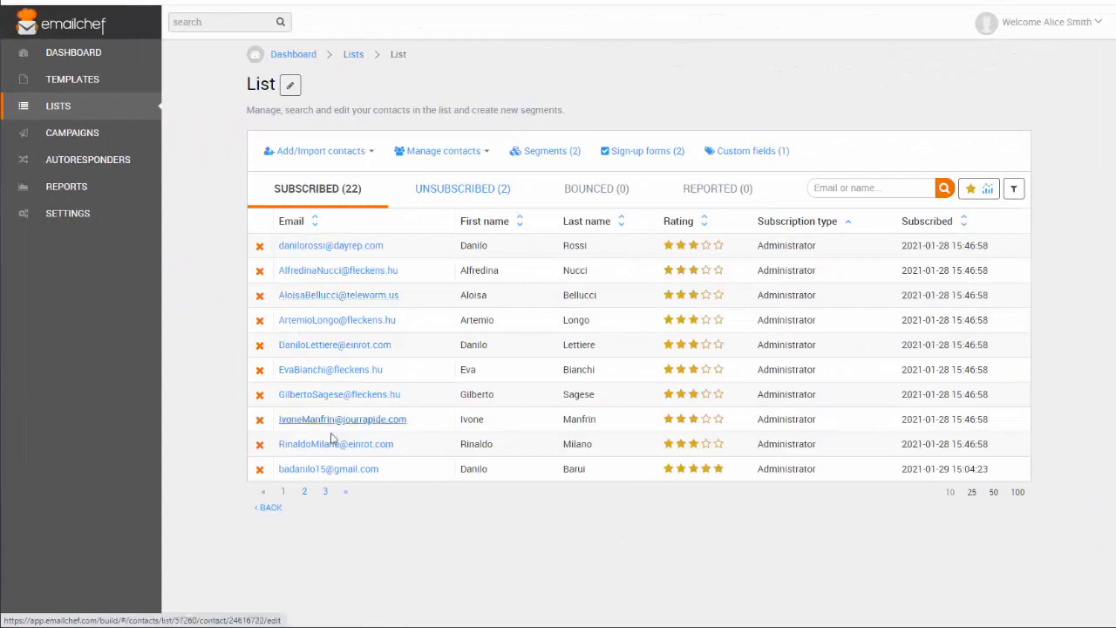
pyautogui.click(331, 469)
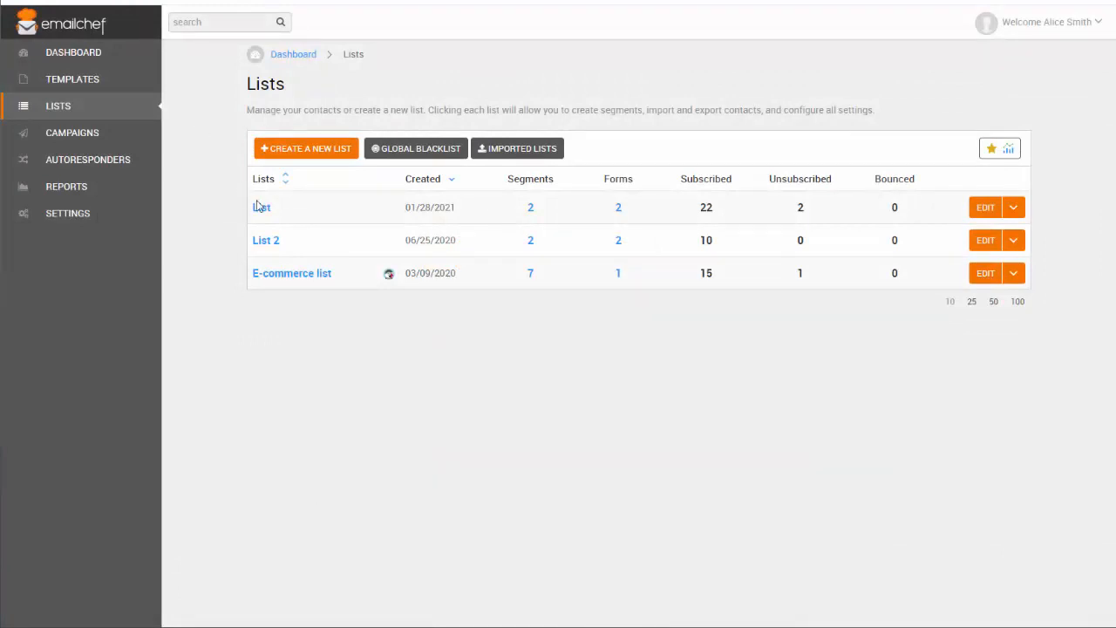
# Step: Create a new custom field of type Drop down list for the contact list "List" and label it "Training level"
pyautogui.click(264, 208)
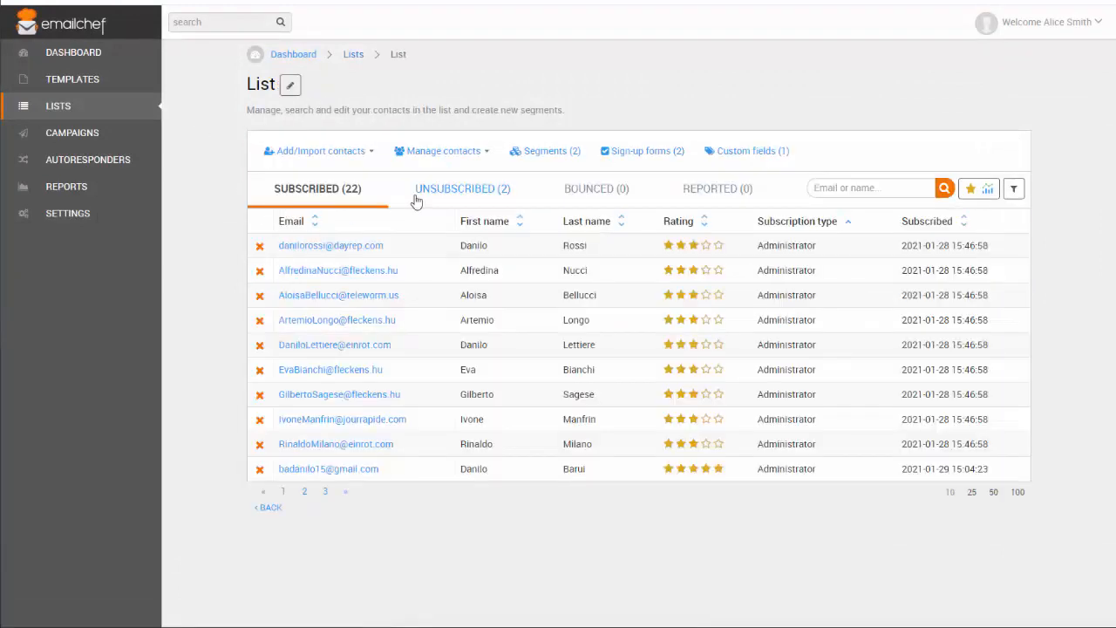
pyautogui.click(747, 152)
pyautogui.click(291, 153)
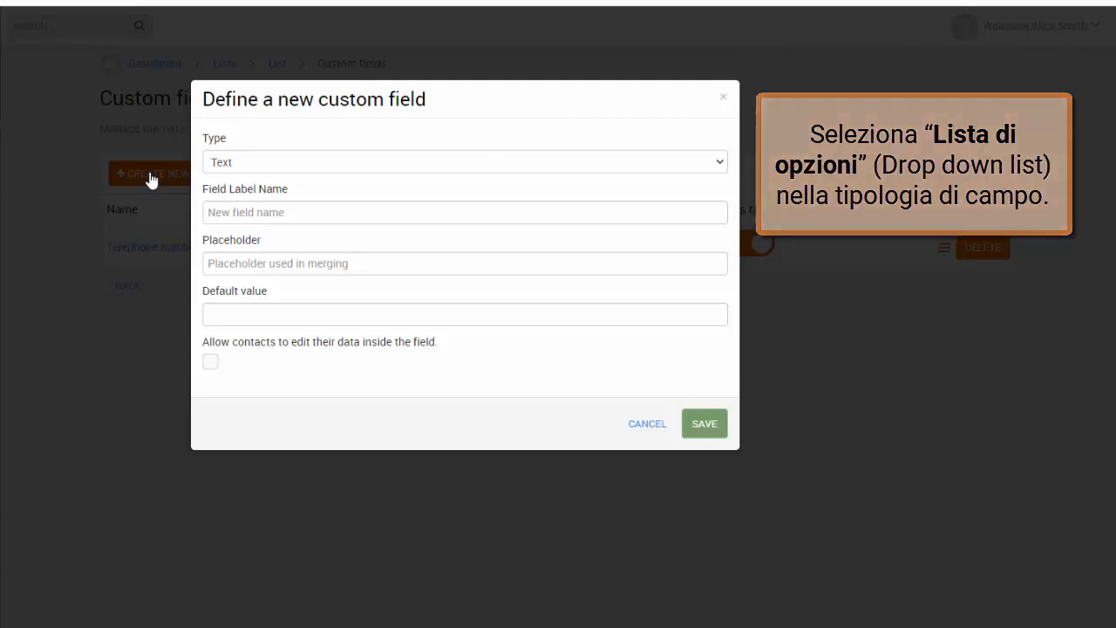
pyautogui.click(336, 162)
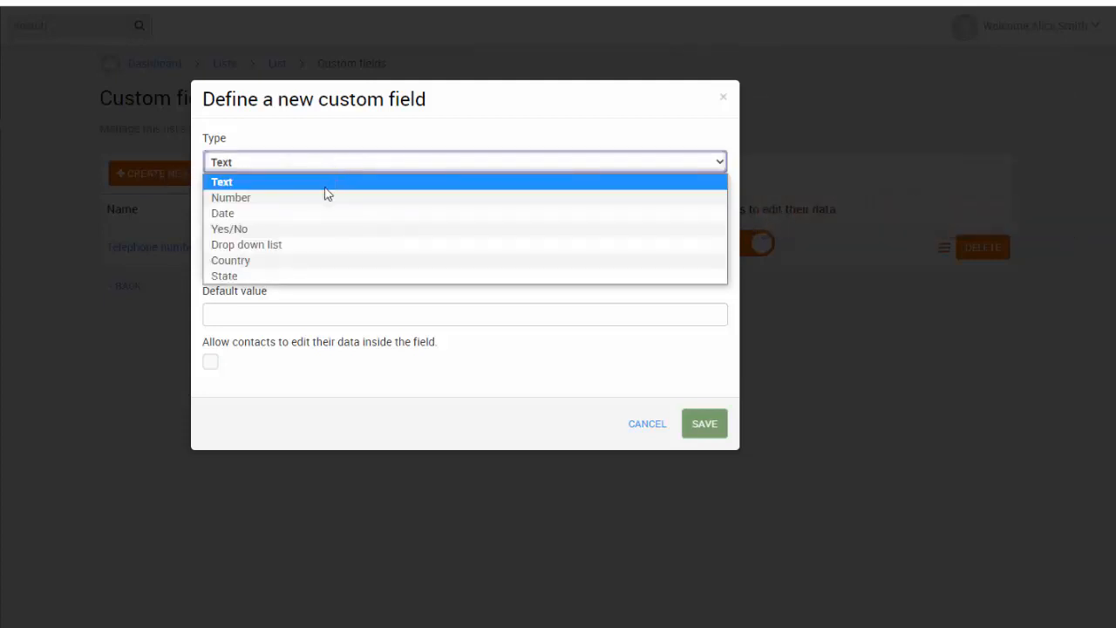
pyautogui.click(305, 248)
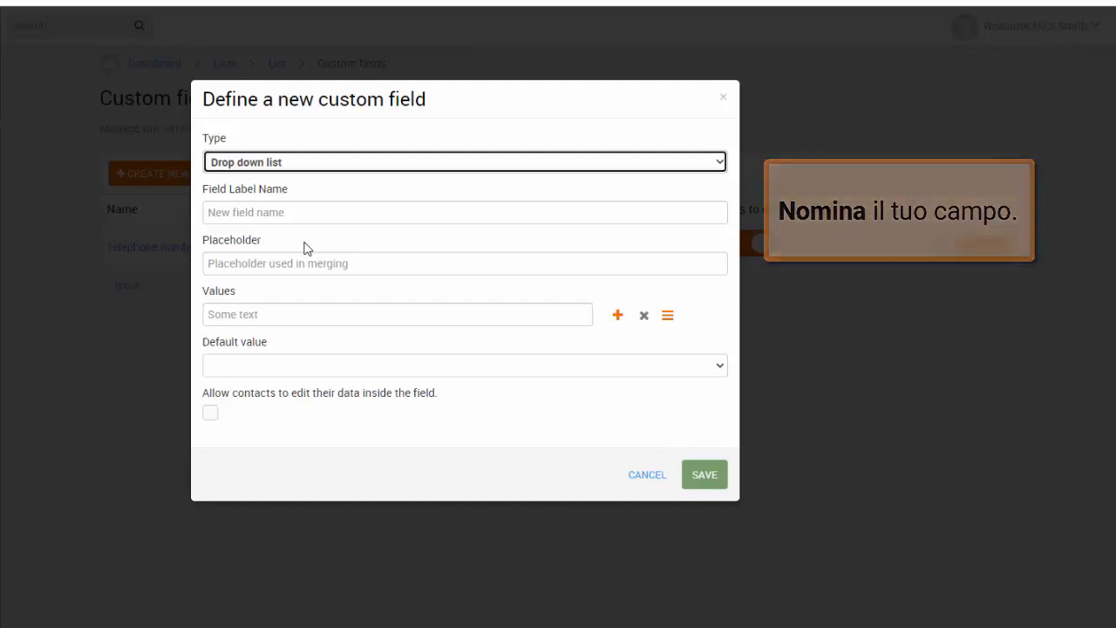
pyautogui.click(212, 215)
pyautogui.write('Training level')
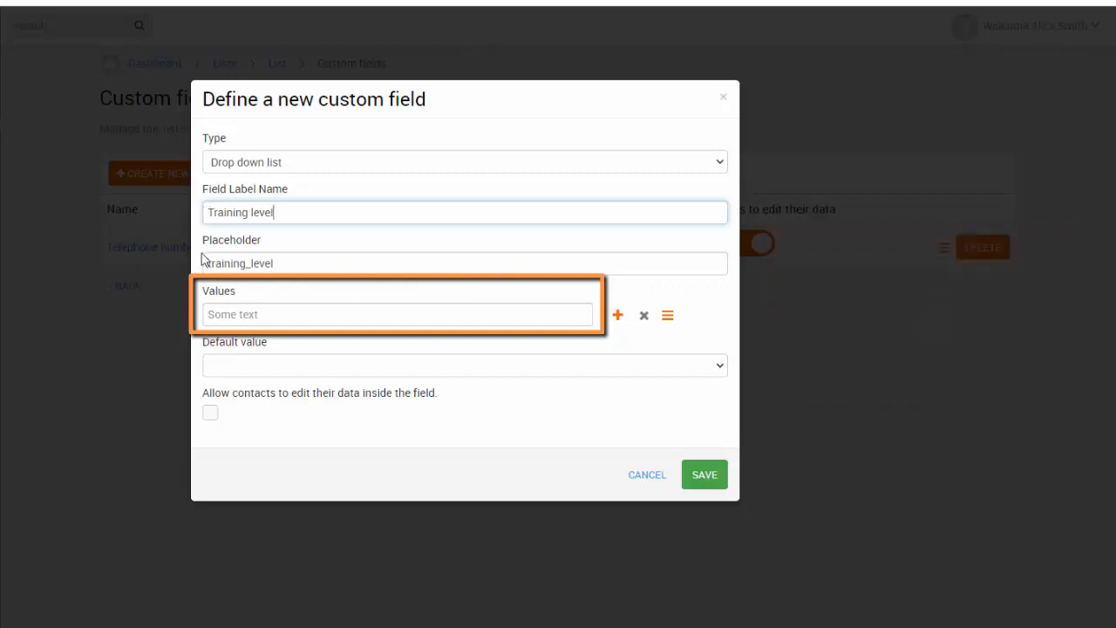
# Step: Give the Training level field the values "Basic training", "Advanced training" and "Intermediate training"
pyautogui.click(210, 312)
pyautogui.write('Basic training')
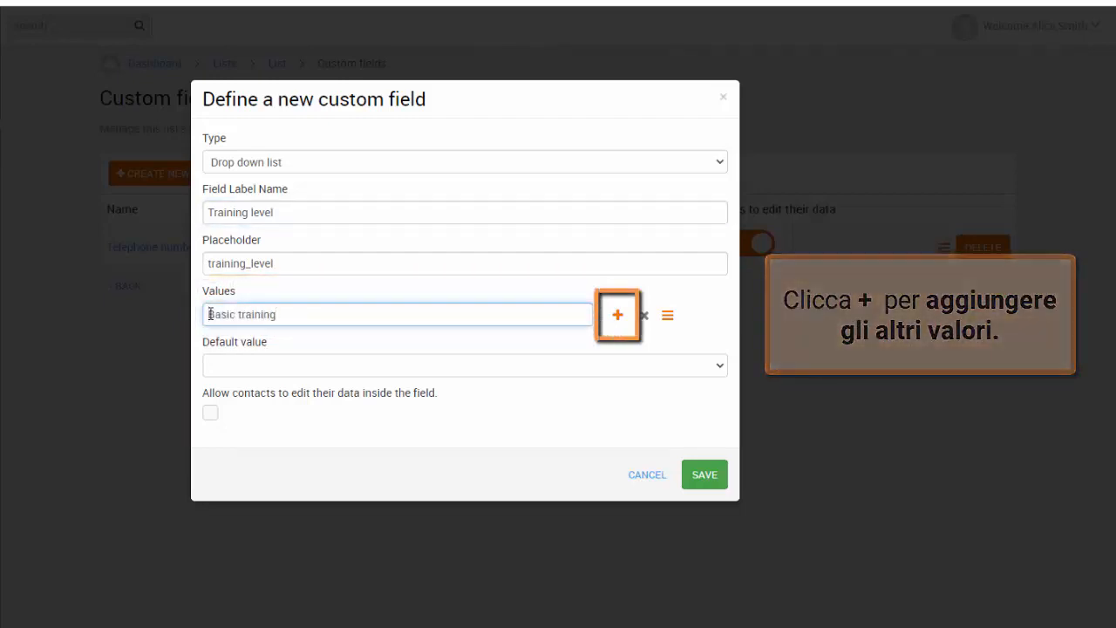
pyautogui.click(617, 315)
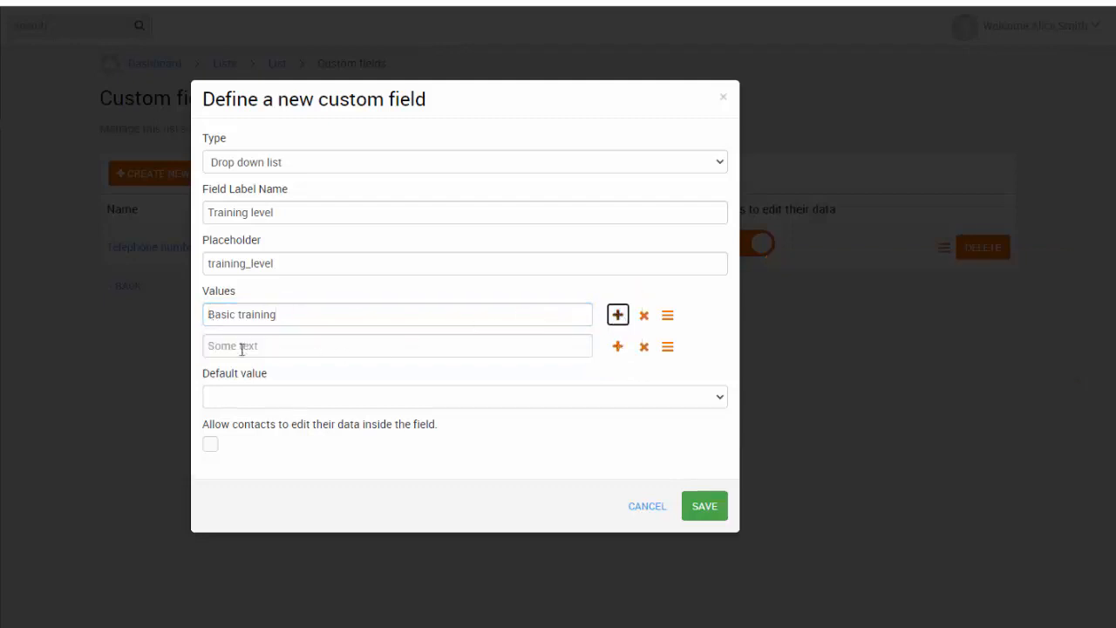
pyautogui.click(207, 344)
pyautogui.write('Advanced training')
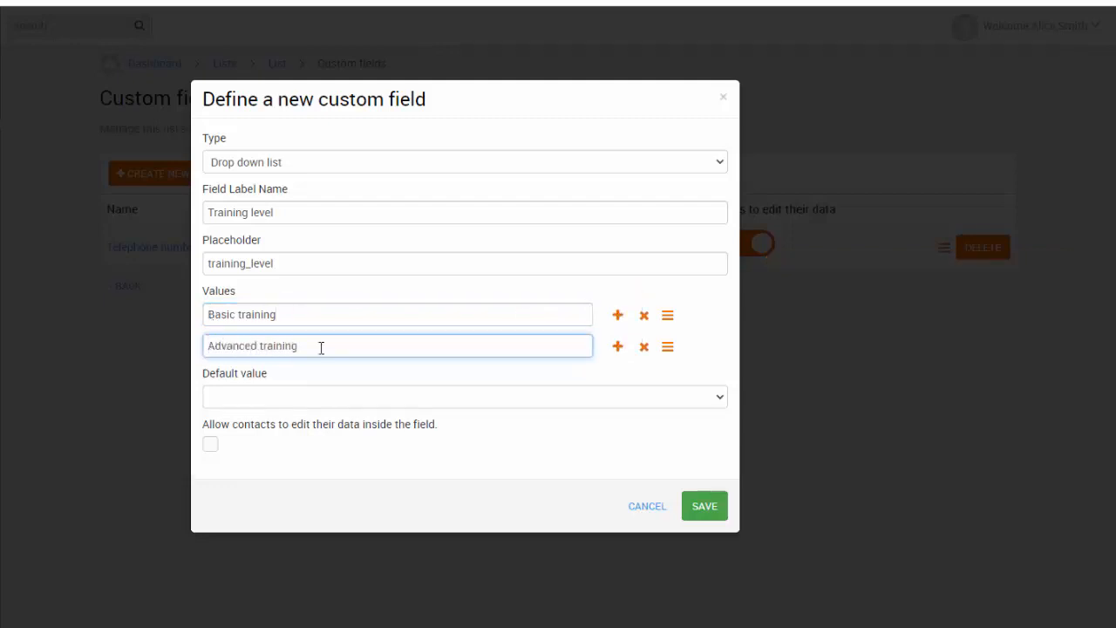
pyautogui.click(617, 346)
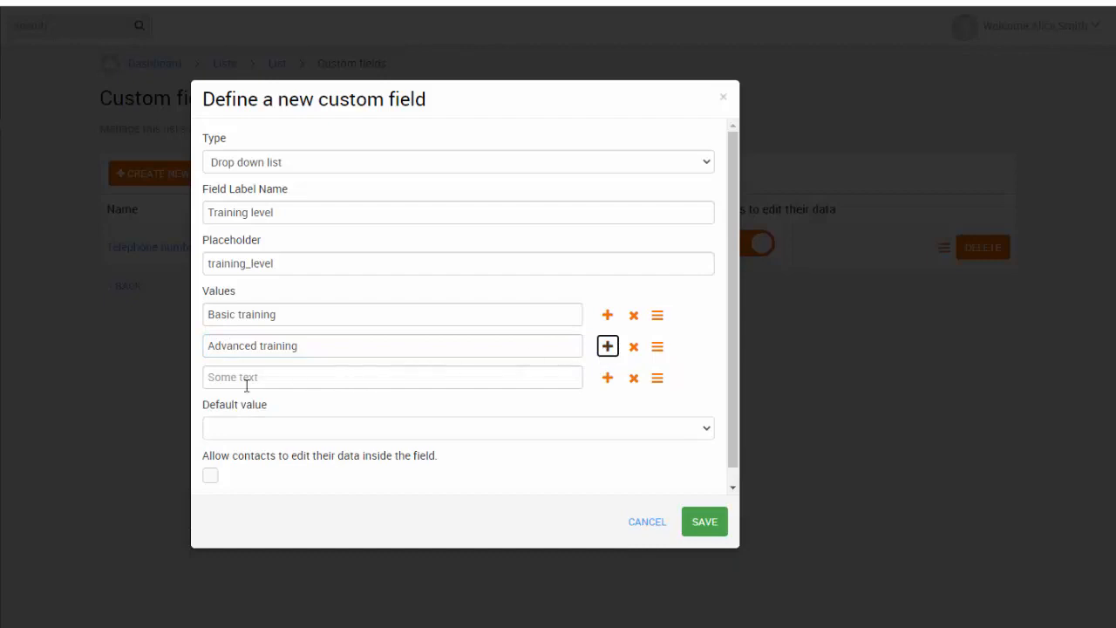
pyautogui.click(207, 378)
pyautogui.write('Intermediate training')
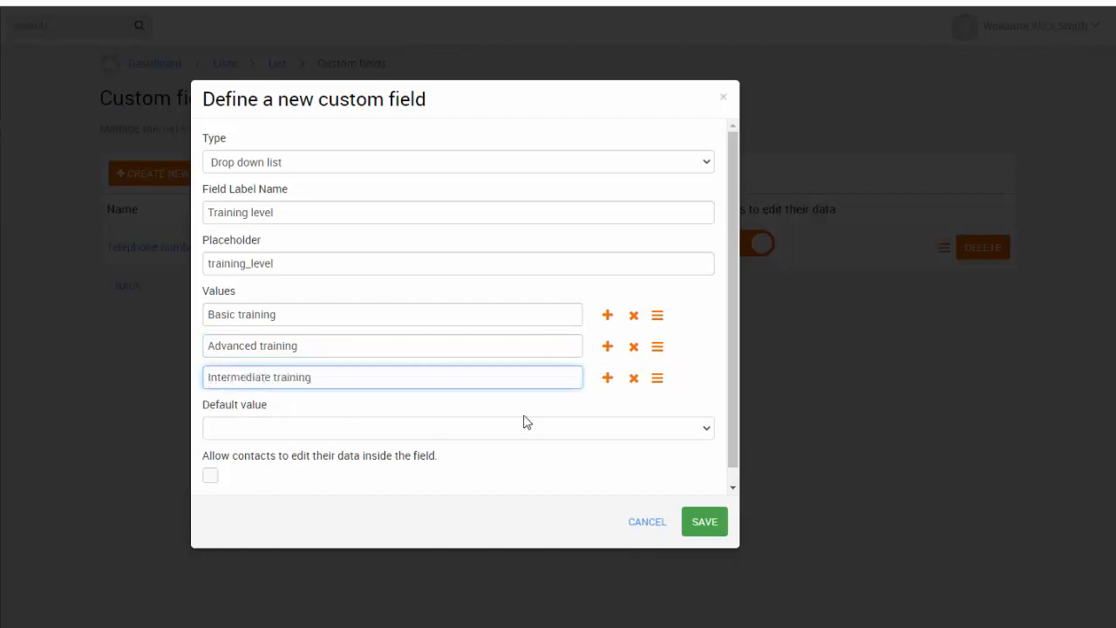
# Step: Move "Intermediate training" above "Advanced training" and save the field with contacts allowed to edit their data
pyautogui.moveTo(656, 378); pyautogui.dragTo(650, 346)
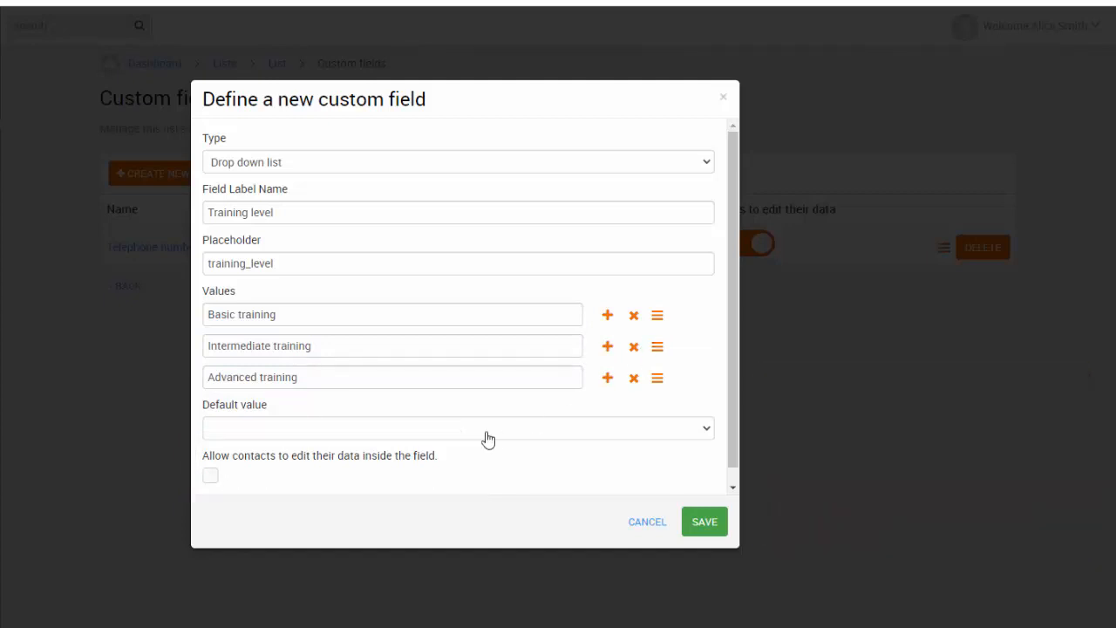
pyautogui.click(210, 475)
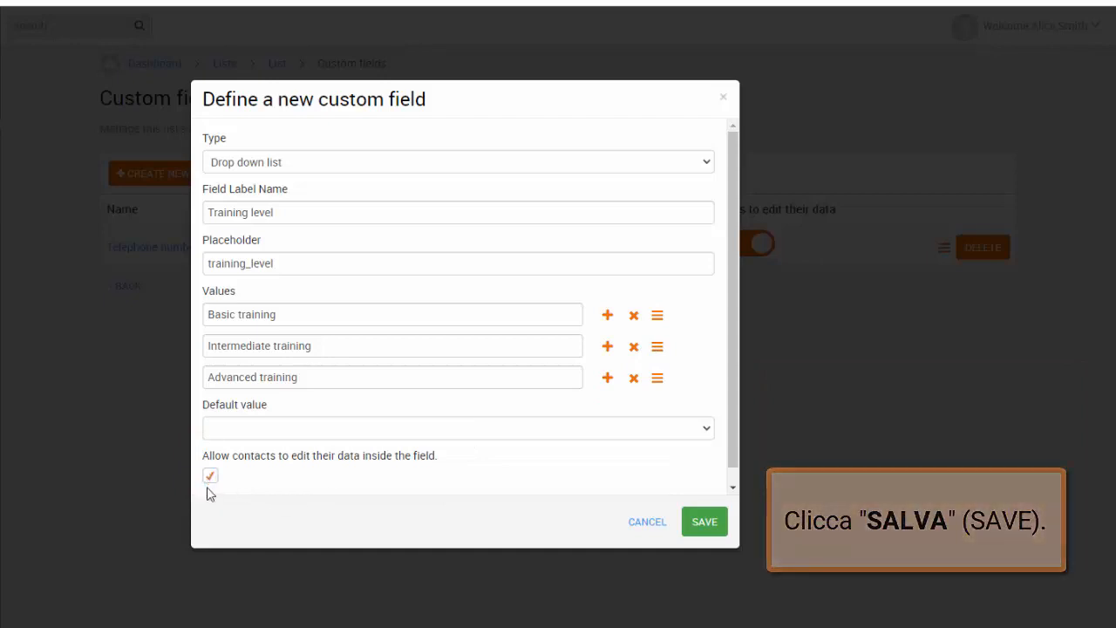
pyautogui.click(697, 521)
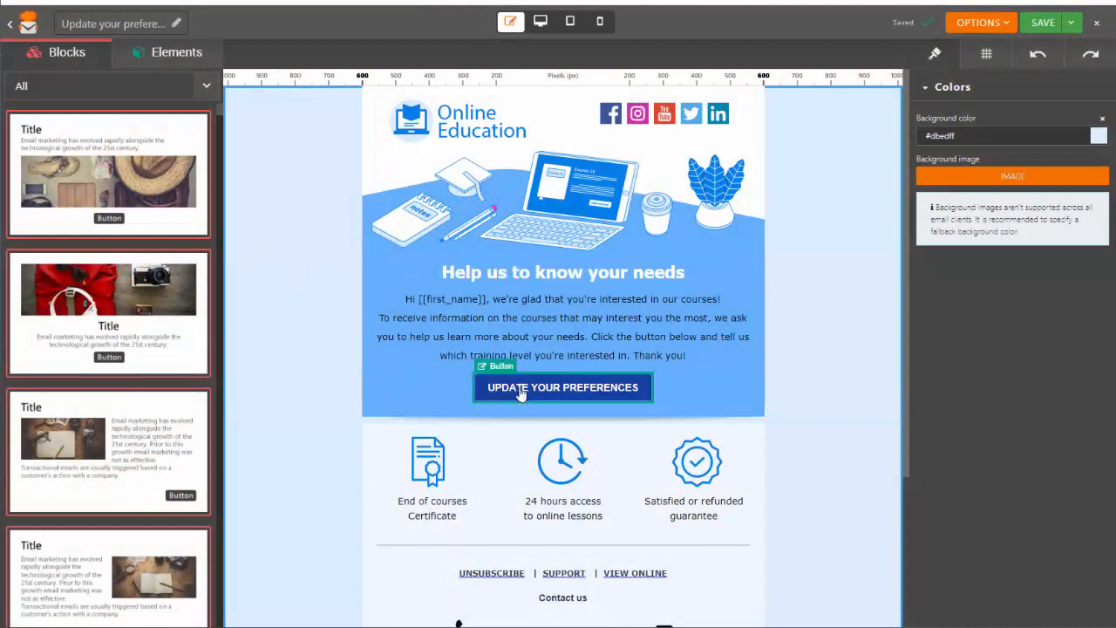
# Step: In the email template, set the link of the "UPDATE YOUR PREFERENCES" button to [[change_preferences_link]] and open the save options
pyautogui.click(549, 392)
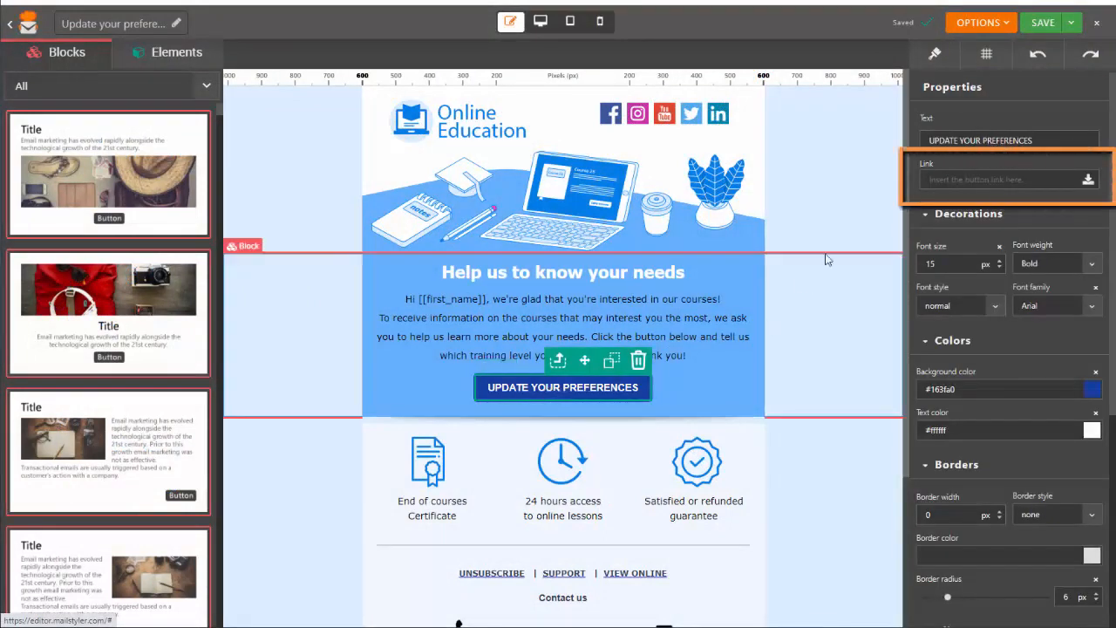
pyautogui.click(922, 179)
pyautogui.write('[[change_preferences_link]]')
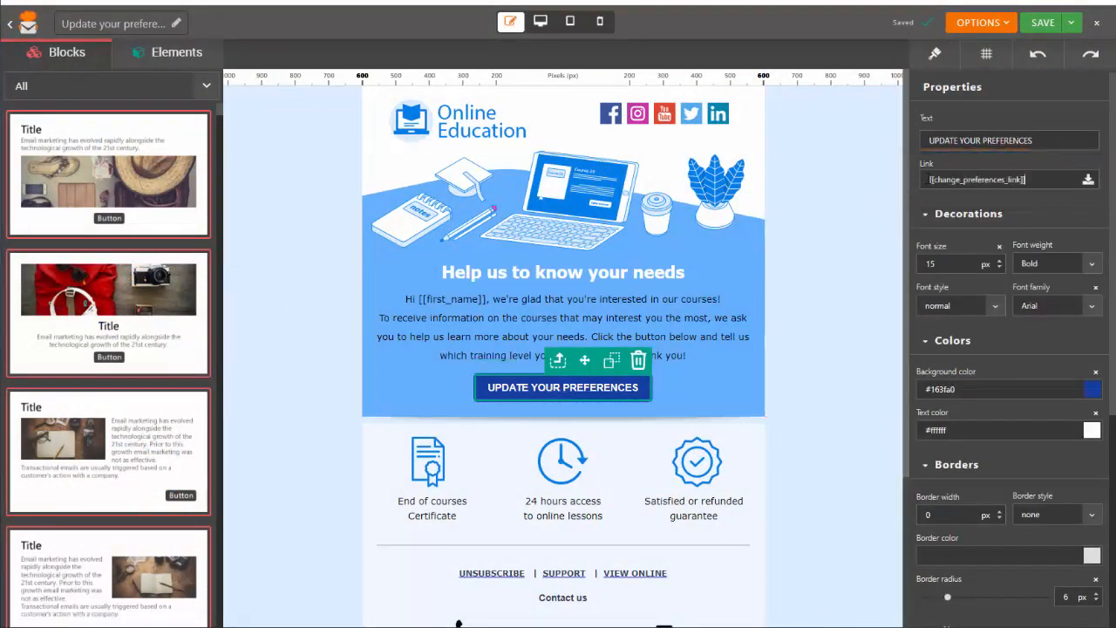
pyautogui.click(1071, 22)
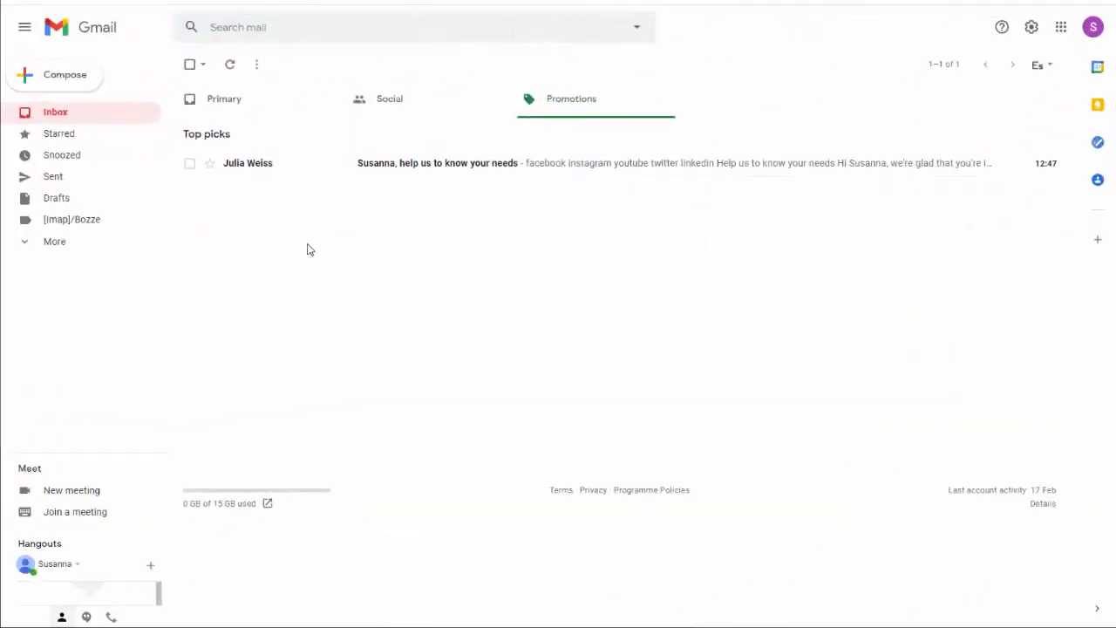
# Step: In Gmail, follow the "UPDATE YOUR PREFERENCES" button of the received "help us to know your needs" email and update the profile with training level "Basic training"
pyautogui.click(280, 165)
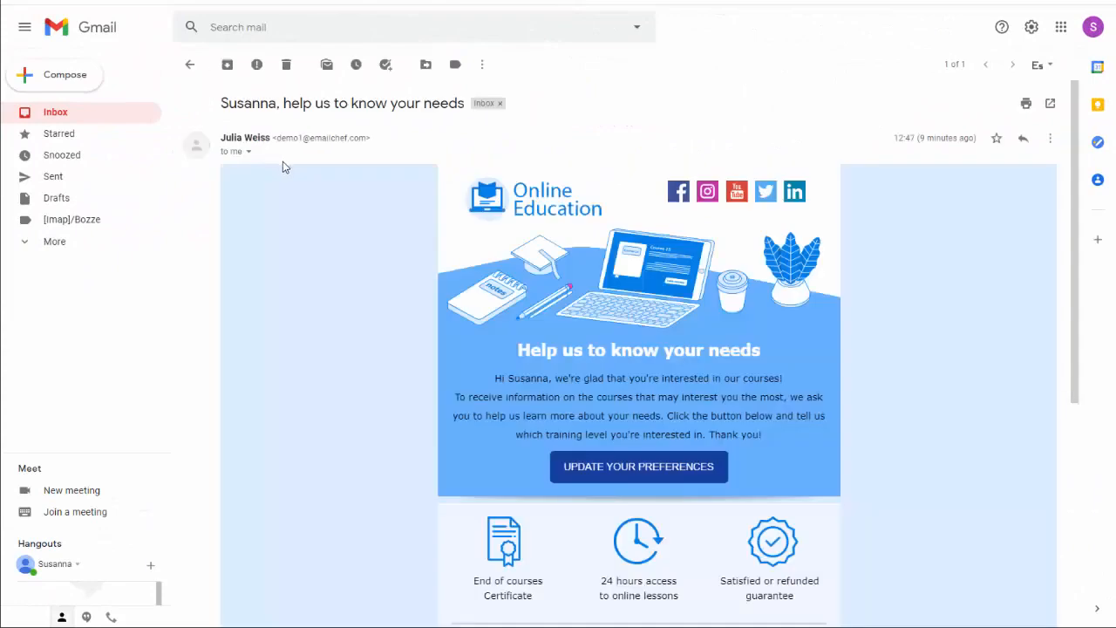
pyautogui.click(645, 468)
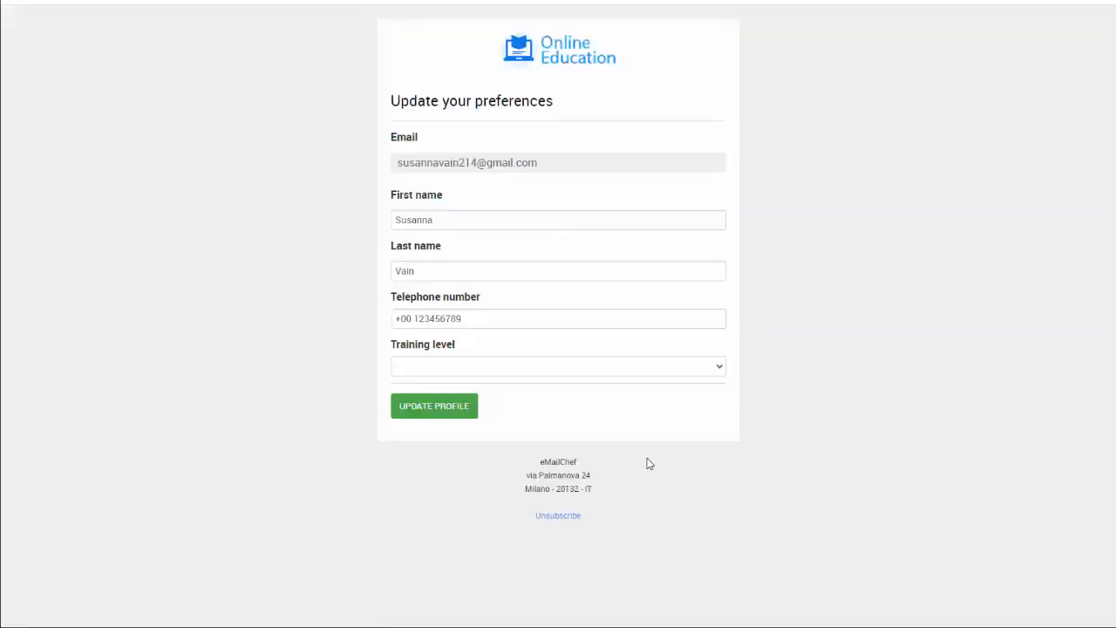
pyautogui.click(720, 370)
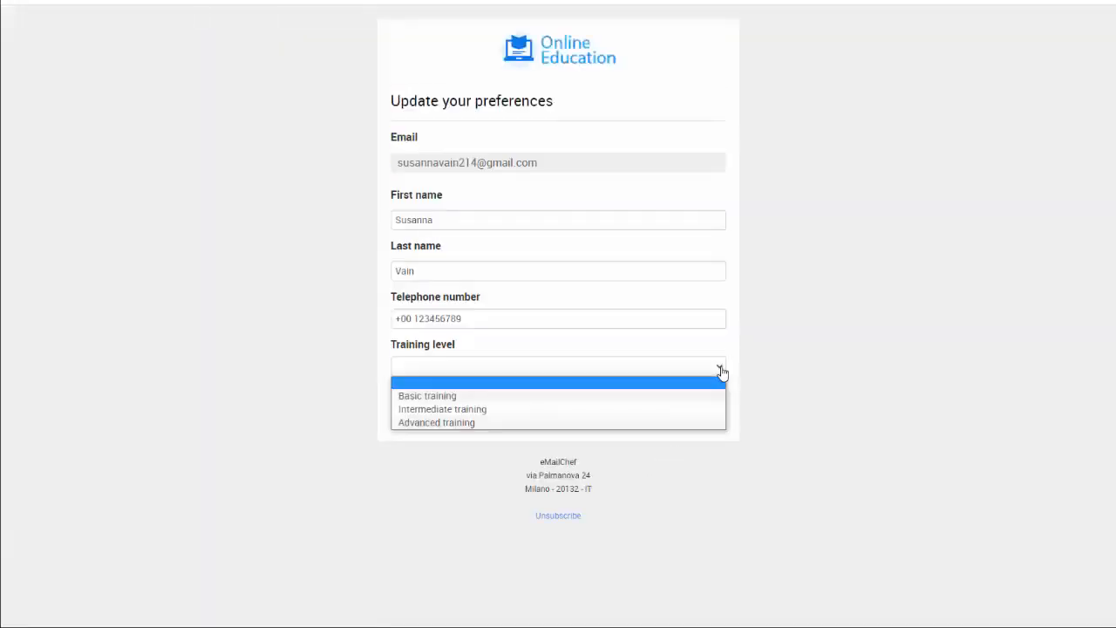
pyautogui.click(593, 396)
pyautogui.click(433, 408)
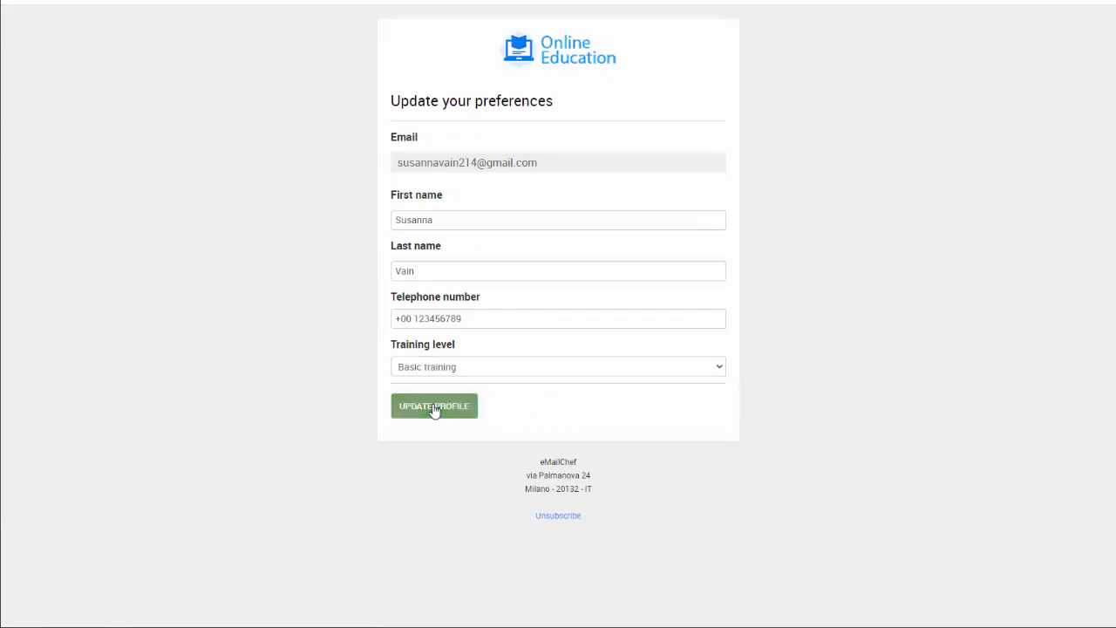